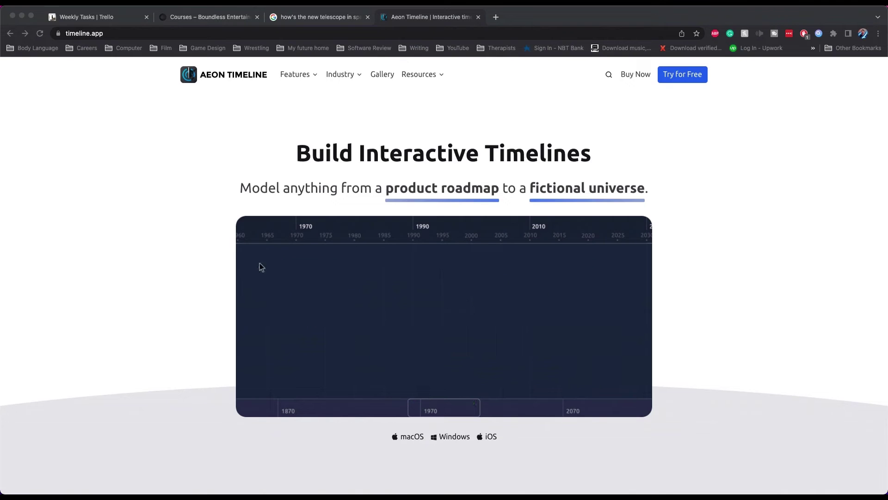
Scroll the timeline.app homepage past the feature sections and use cases to time and date handling.
scroll(731, 269, "down", 6)
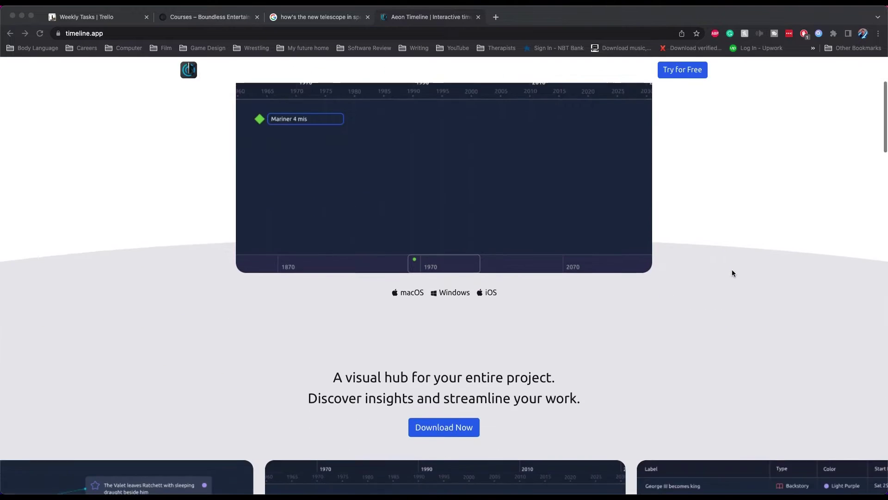
scroll(725, 272, "down", 3)
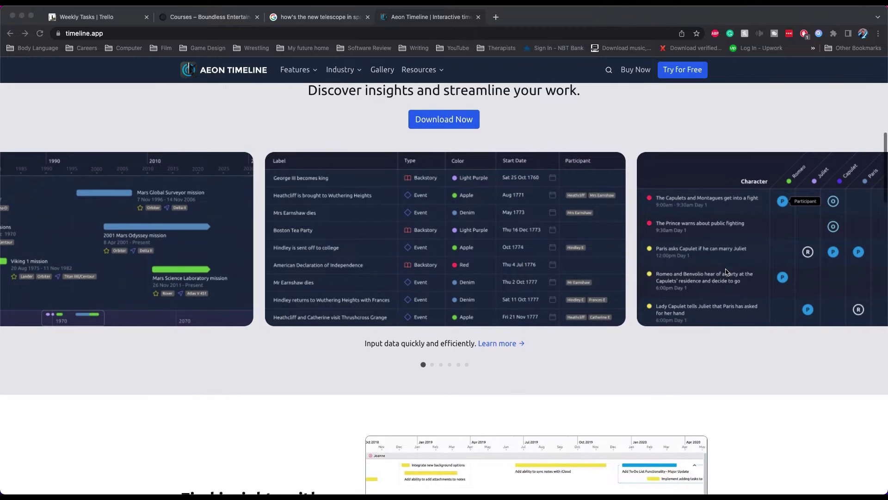
scroll(725, 272, "down", 3)
scroll(725, 272, "down", 2)
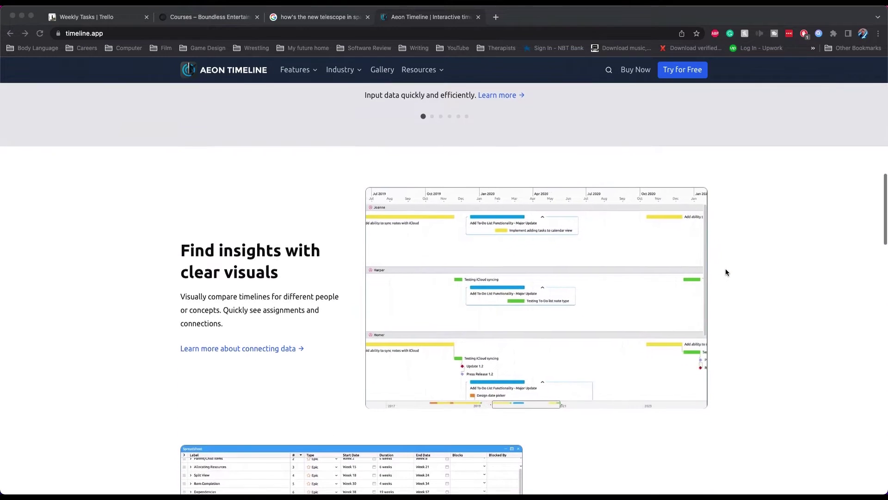
scroll(725, 272, "down", 1)
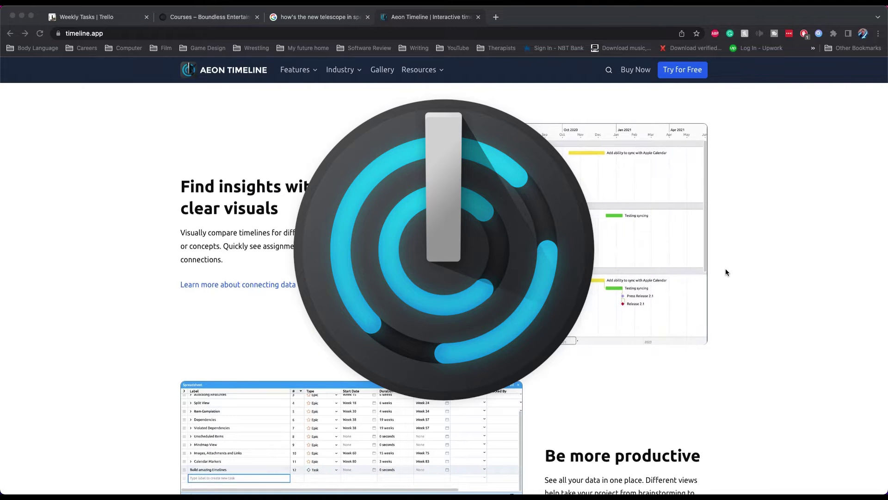
scroll(726, 272, "down", 10)
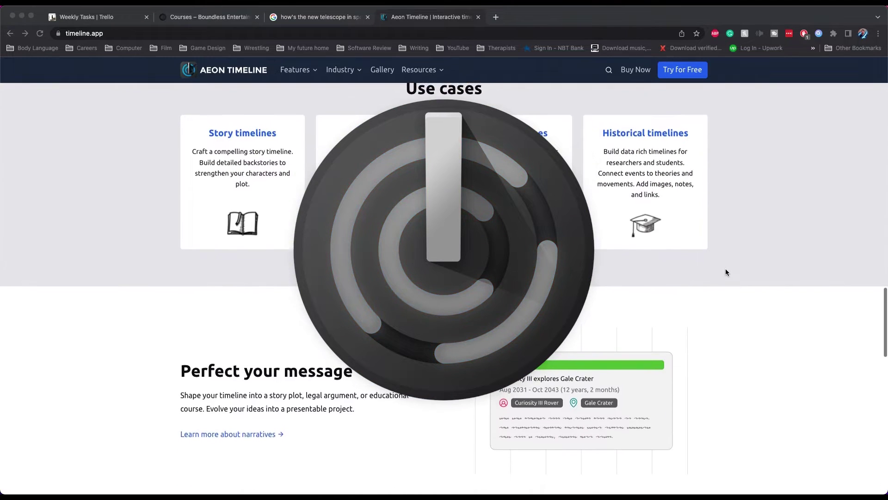
scroll(725, 272, "up", 1)
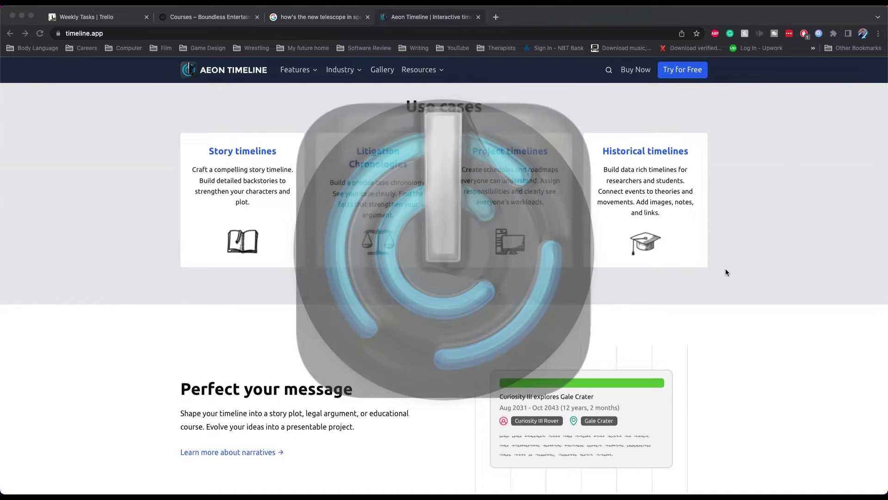
scroll(725, 272, "down", 2)
scroll(725, 272, "down", 4)
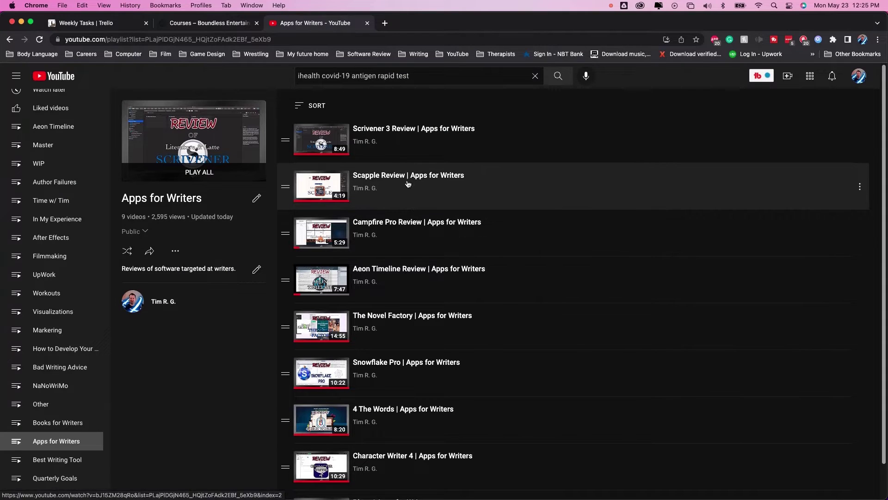
Open the 'Plottr | Apps for Writers' video from the Apps for Writers playlist.
scroll(435, 173, "down", 2)
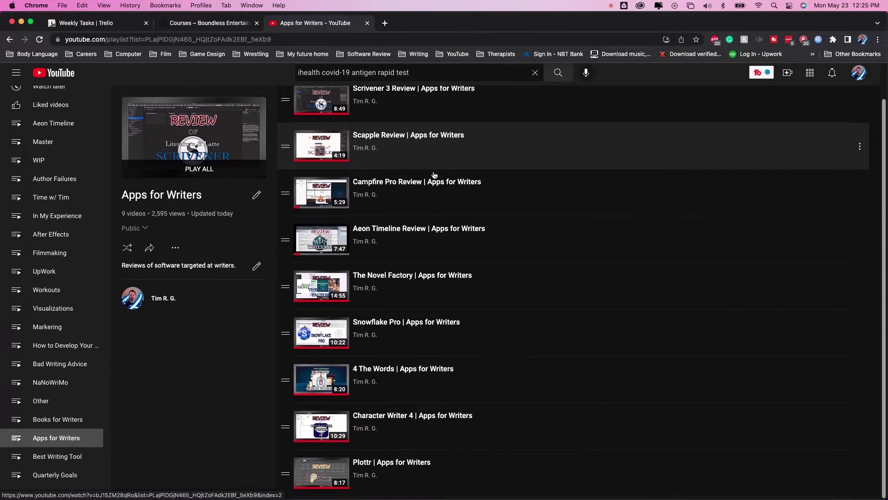
left_click(398, 465)
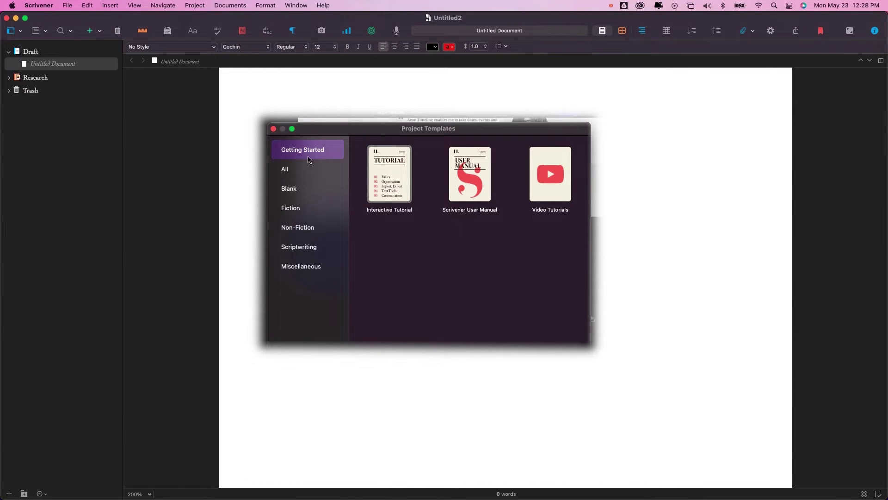
Filter Scrivener's Project Templates to show only the Blank category.
left_click(292, 190)
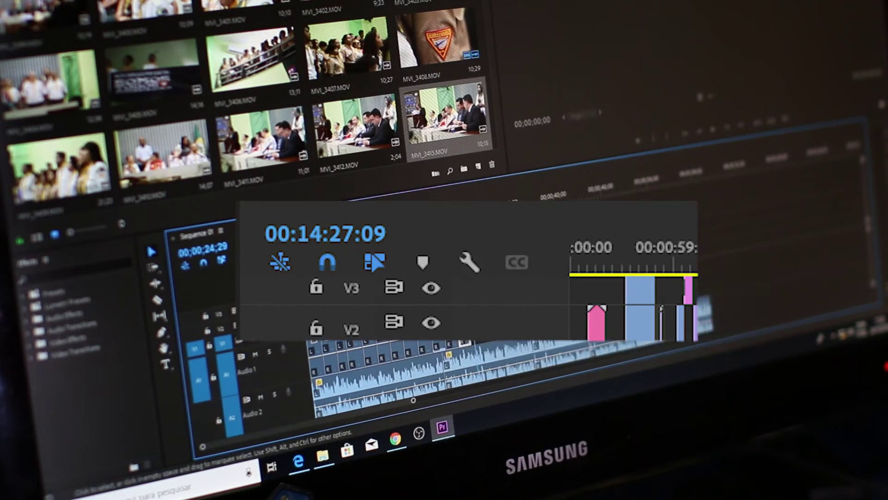
left_click_drag(458, 343, 461, 345)
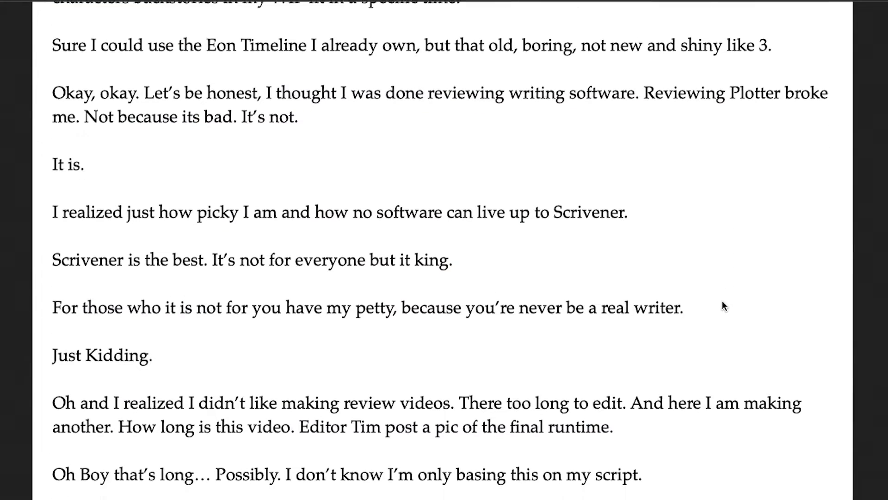
scroll(724, 305, "down", 15)
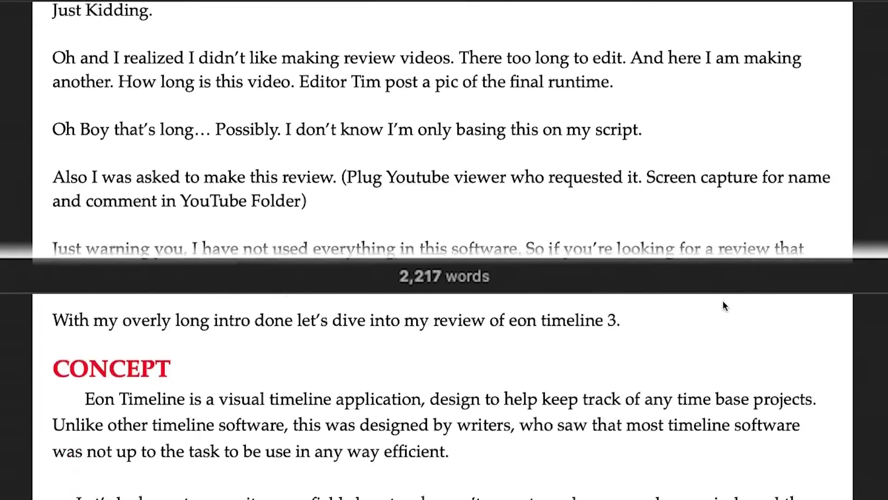
scroll(723, 302, "down", 20)
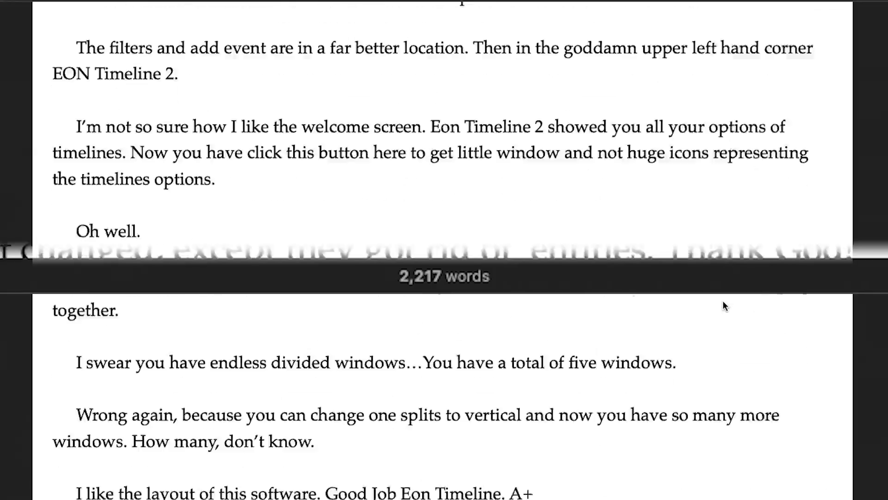
scroll(724, 305, "down", 20)
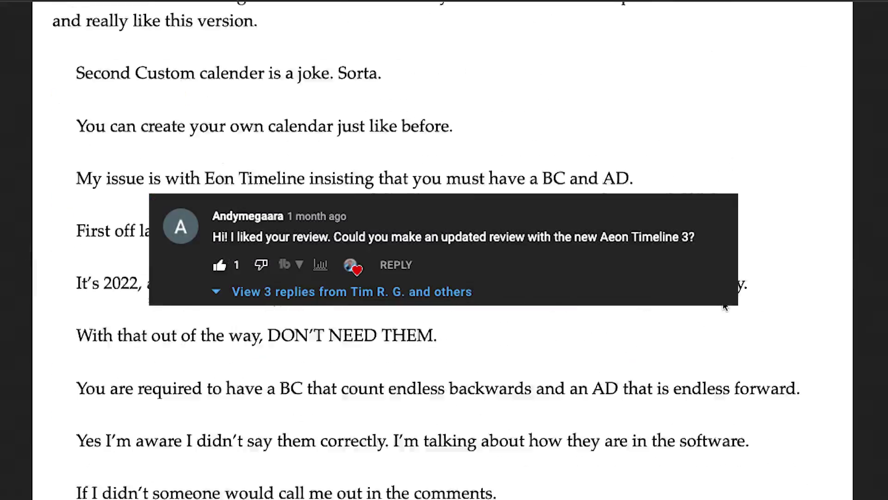
scroll(724, 306, "down", 20)
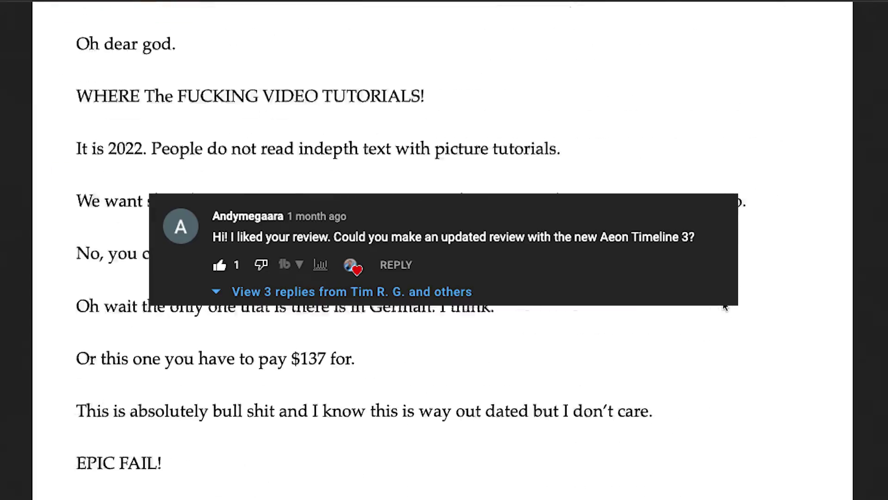
scroll(724, 306, "down", 20)
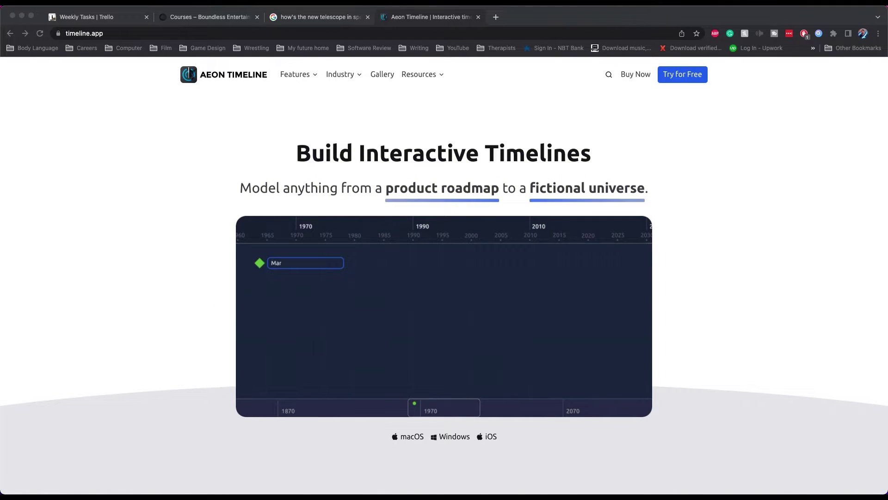
Scroll down to the 'A visual hub for your entire project' section and its screenshots.
scroll(731, 269, "down", 6)
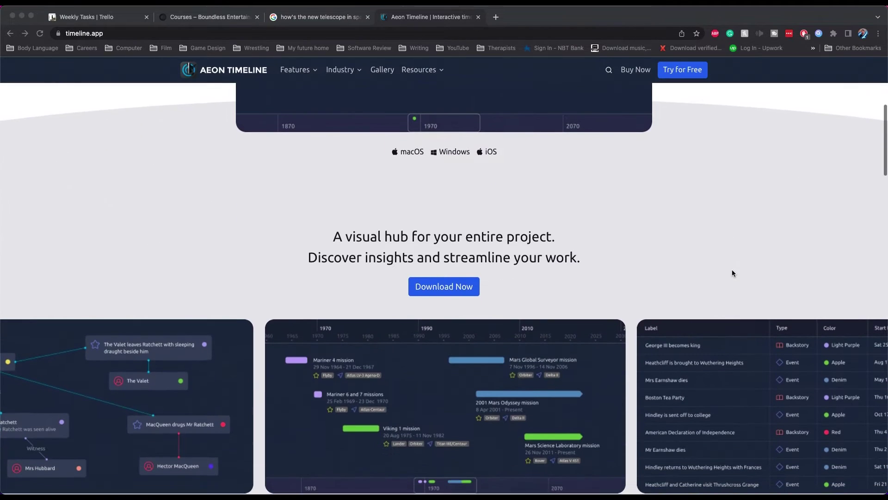
scroll(725, 272, "down", 4)
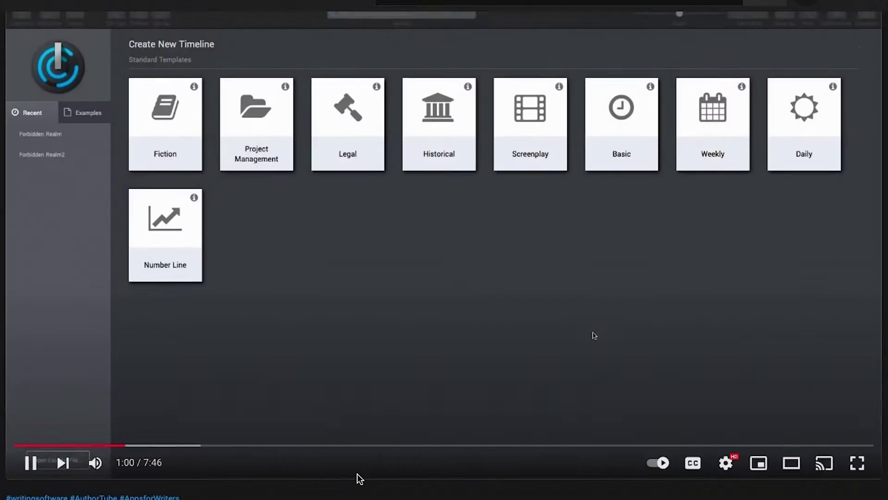
Scroll down to the comments complaining the review was too fast to follow.
scroll(357, 474, "down", 12)
scroll(356, 476, "down", 7)
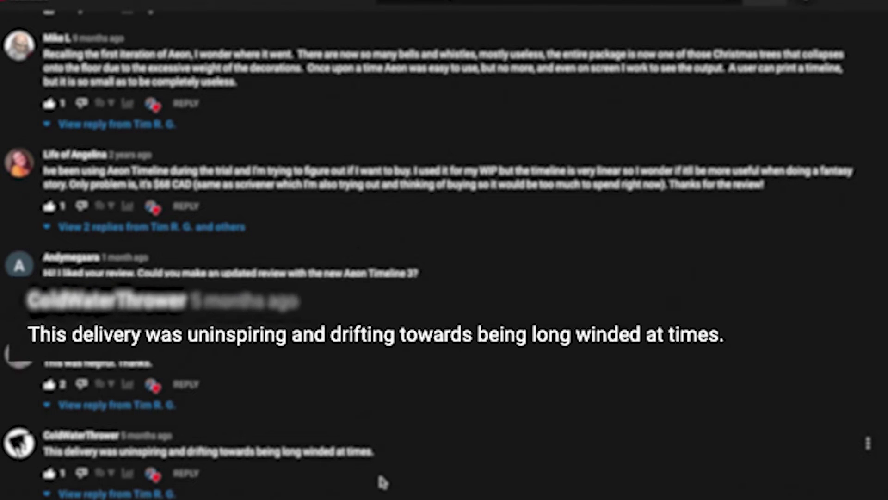
scroll(381, 481, "down", 3)
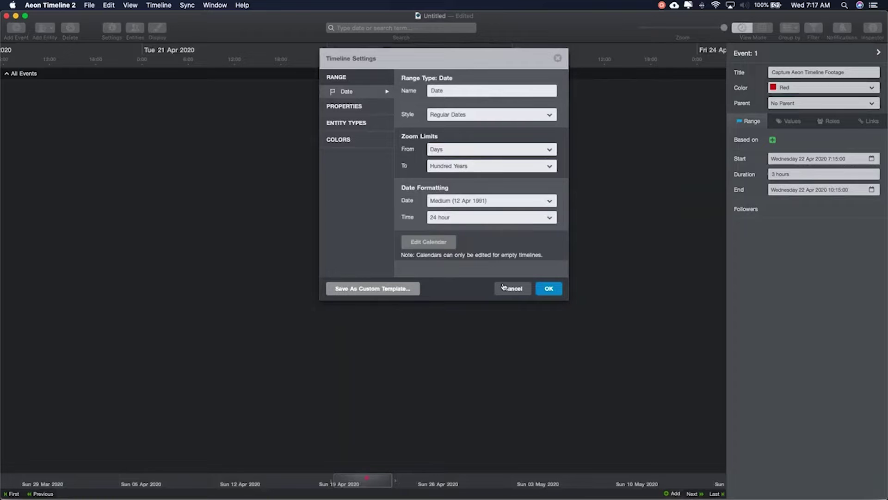
In Timeline Settings, add a Multi-line Text property and a Not Alive Character role.
left_click(344, 107)
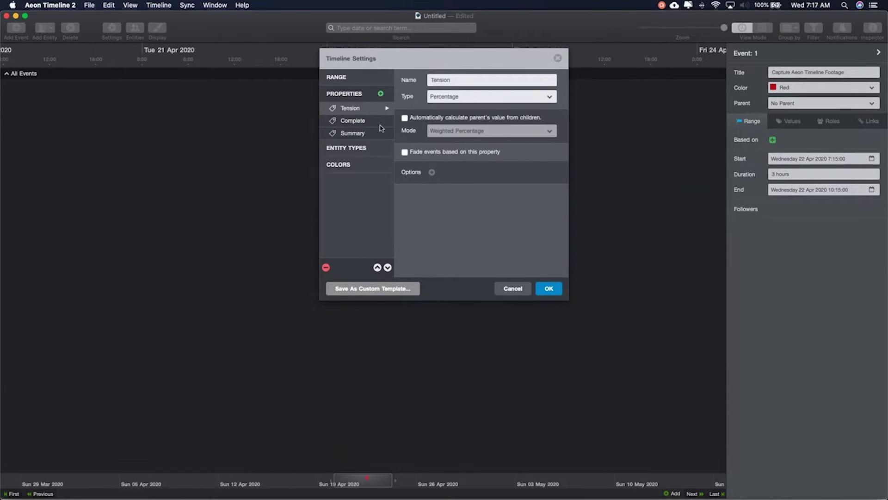
left_click(451, 124)
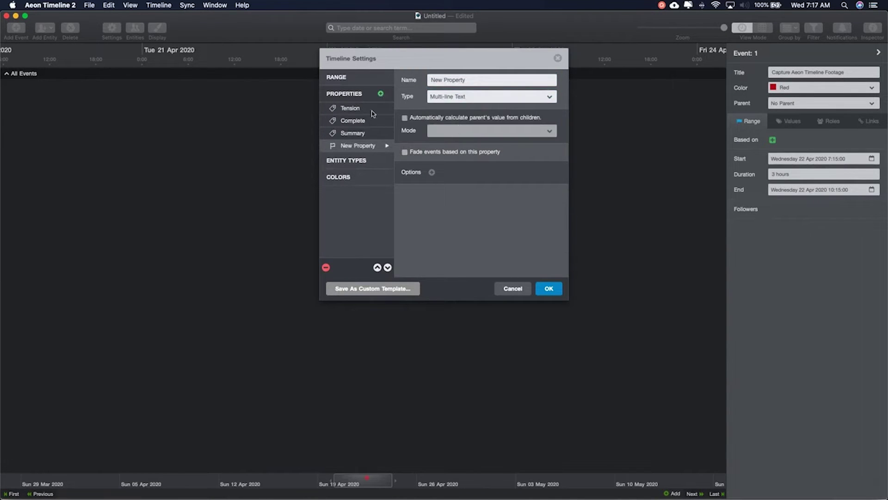
left_click(349, 161)
left_click(431, 179)
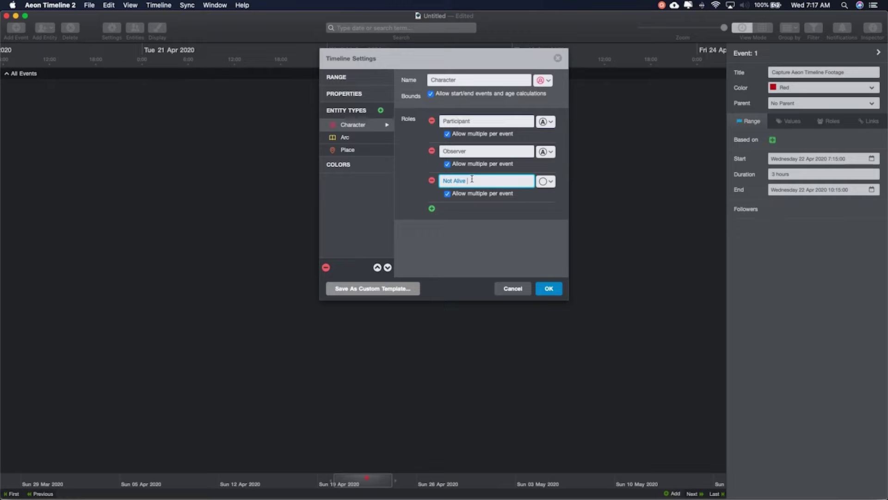
left_click(431, 209)
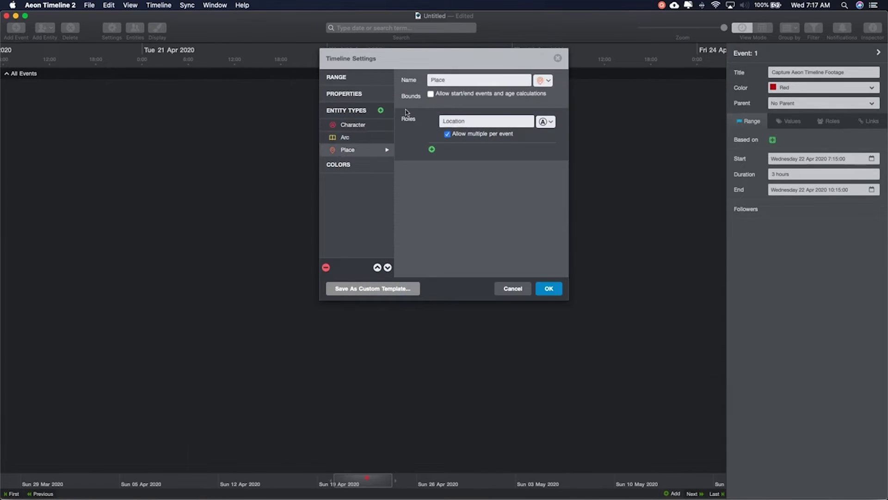
Check the Colors list, apply Timeline Settings, and start adding a new entity.
left_click(341, 181)
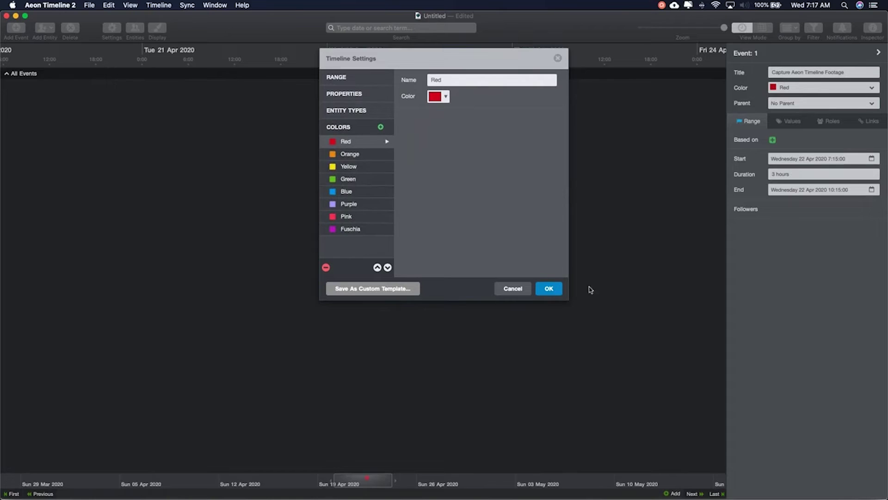
left_click(548, 289)
left_click(44, 28)
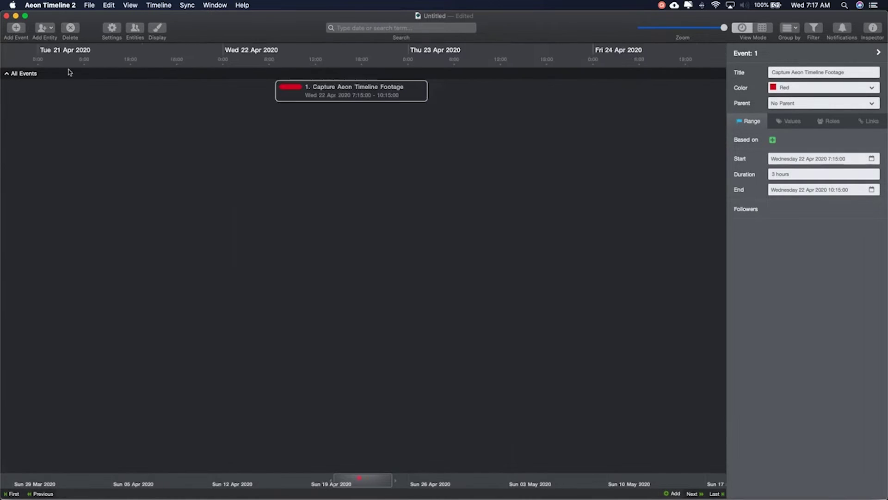
left_click(48, 50)
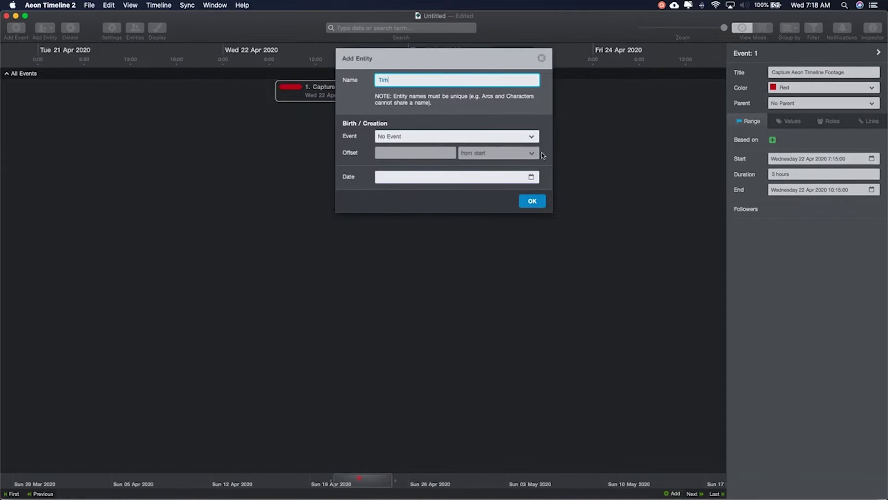
Confirm the Add Entity dialog to create the newly named entity.
left_click(533, 202)
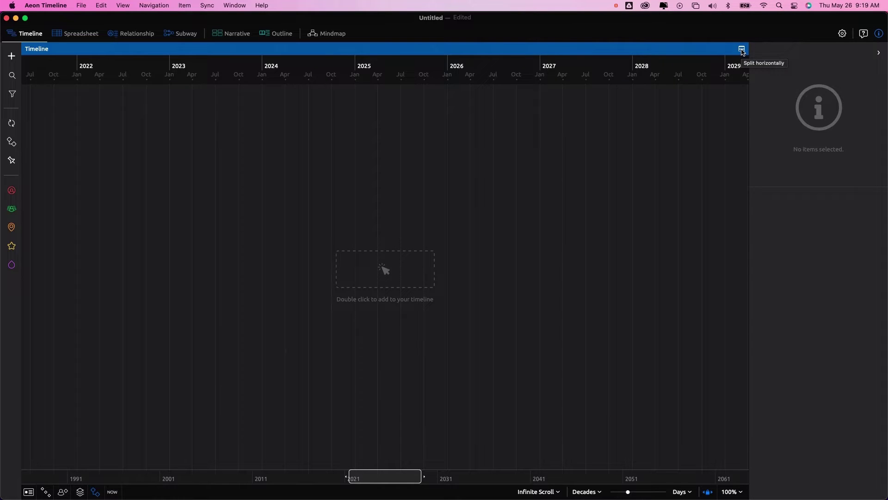
Split the Timeline view into five stacked timeline panes.
left_click(742, 49)
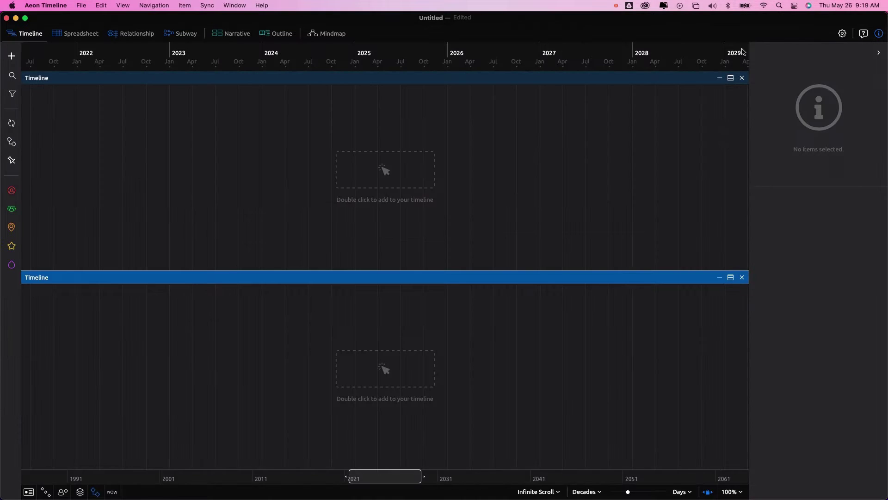
left_click(742, 77)
left_click(727, 340)
left_click(729, 379)
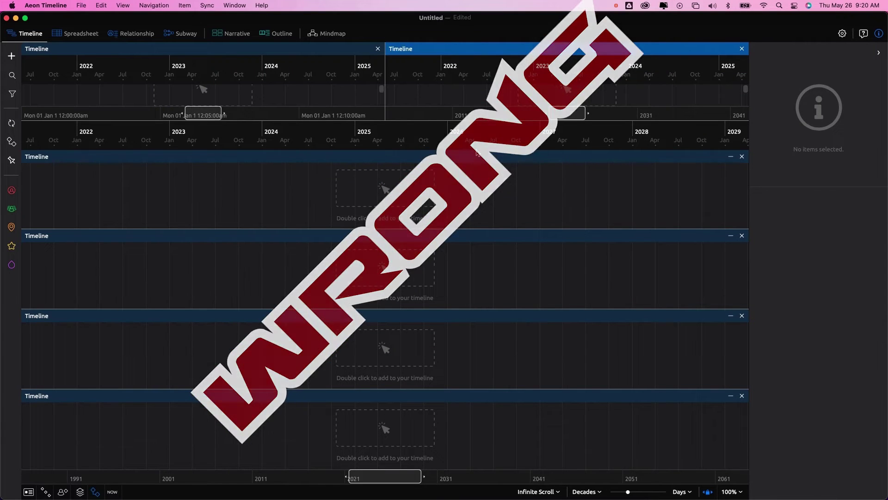
Add three more timeline pane splits from the View > Split View menu.
left_click(123, 6)
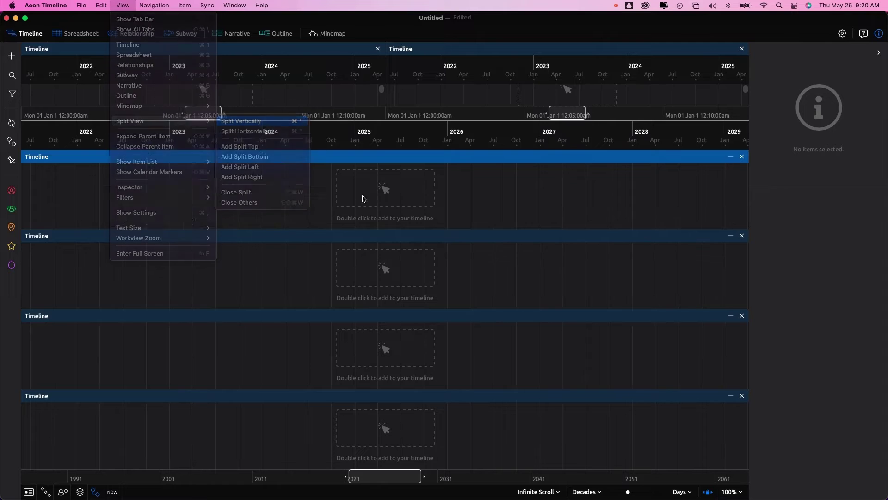
left_click(303, 167)
left_click(123, 6)
mouse_move(139, 121)
left_click(243, 131)
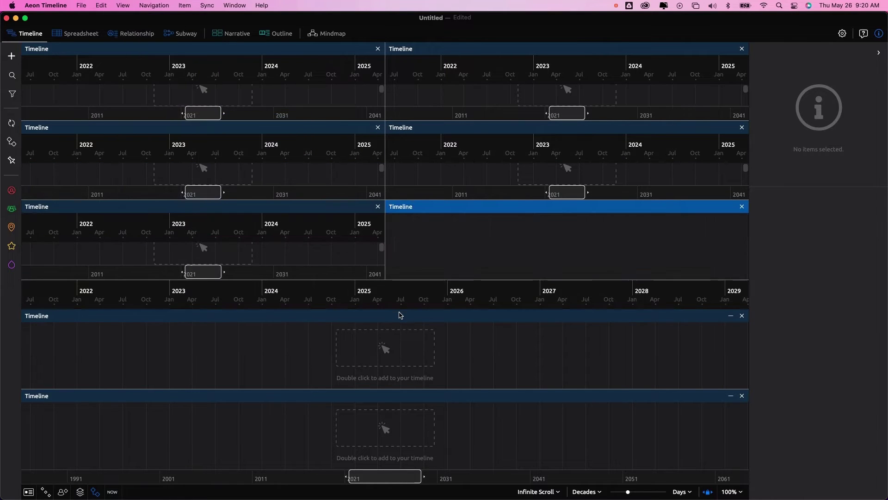
left_click(123, 6)
left_click(241, 120)
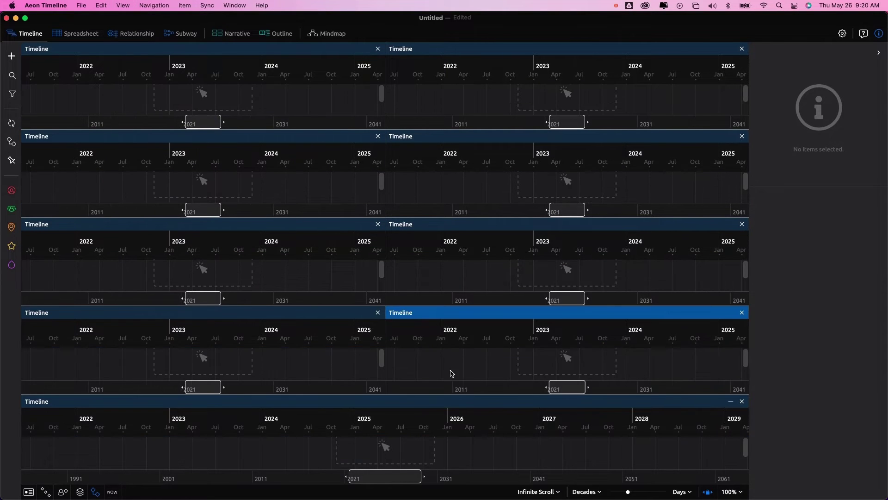
Split several panes vertically with Super+' to create side-by-side timelines.
left_click(458, 402)
key("super+apostrophe")
key("super+apostrophe")
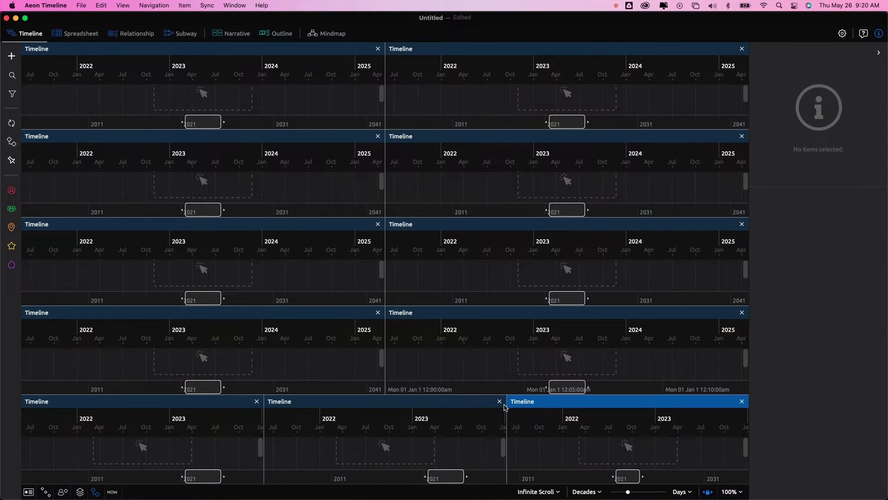
left_click(287, 312)
key("super+apostrophe")
left_click(443, 226)
key("super+apostrophe")
key("super+apostrophe")
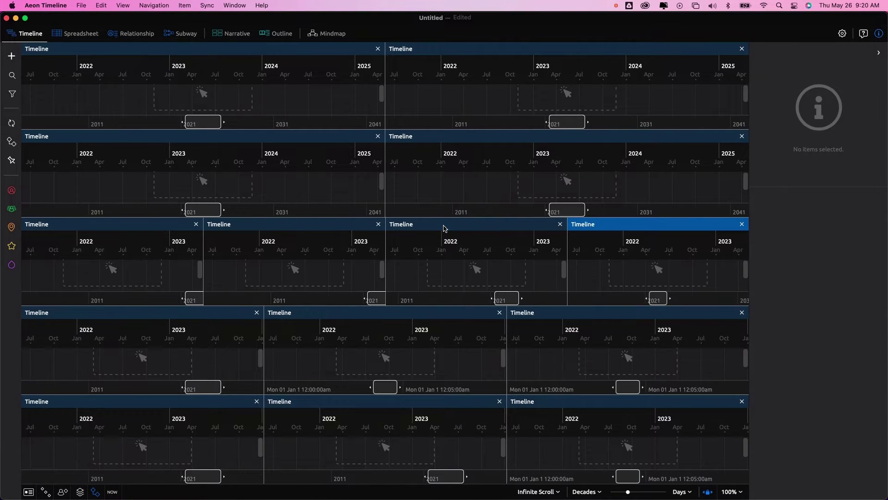
left_click(471, 138)
key("super+apostrophe")
key("super+apostrophe")
key("super+apostrophe")
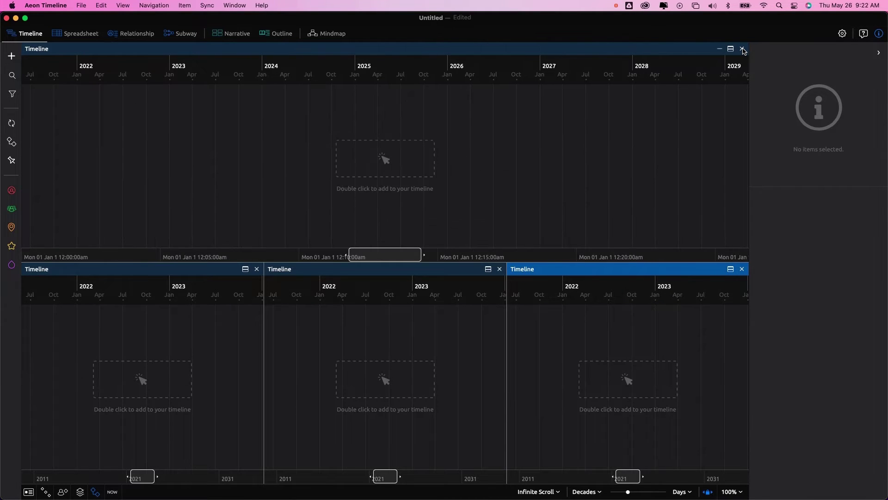
Close timeline panes until only two side-by-side timelines remain.
left_click(743, 50)
left_click(743, 50)
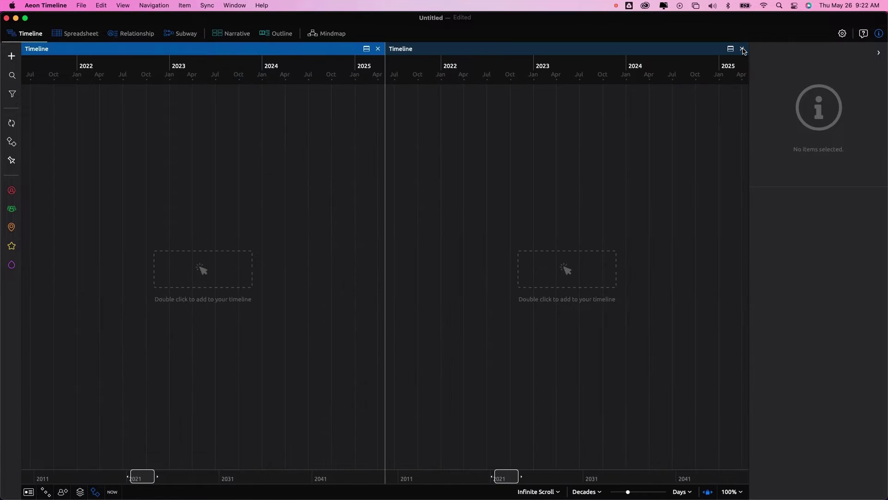
left_click(743, 50)
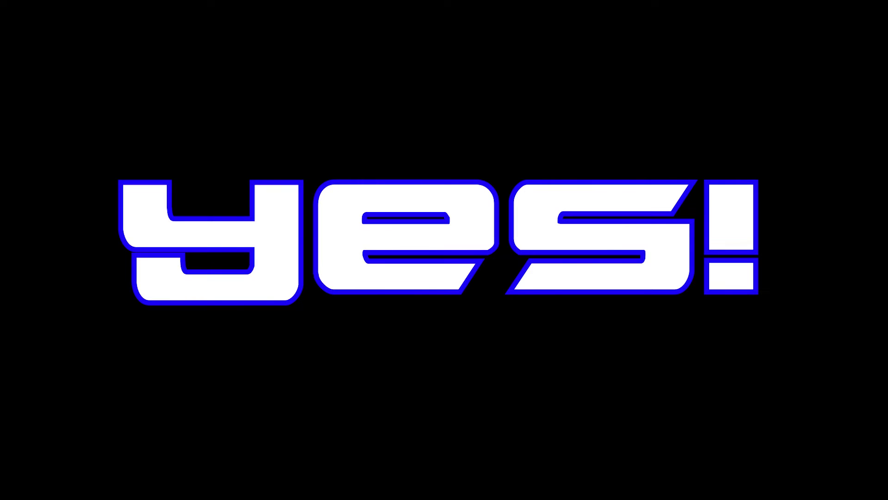
Scroll to show the Relationship view listing the two Untitled events beneath the timeline.
scroll(351, 473, "down", 5)
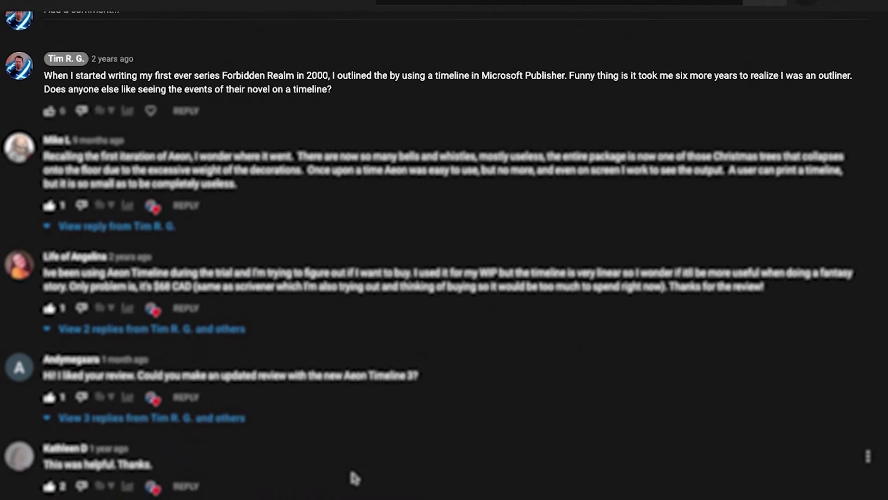
scroll(348, 465, "down", 3)
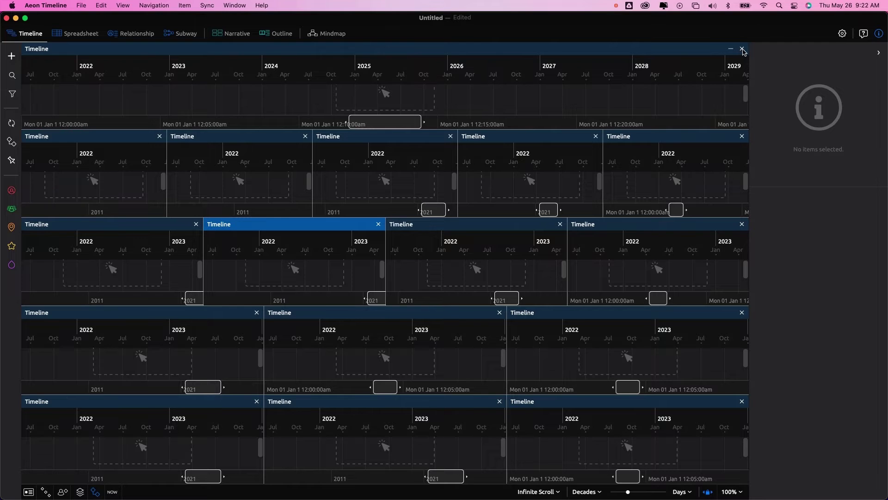
Close nine timeline panes, leaving one full-width pane above two rows of three.
left_click(742, 50)
left_click(742, 50)
left_click(742, 49)
left_click(743, 49)
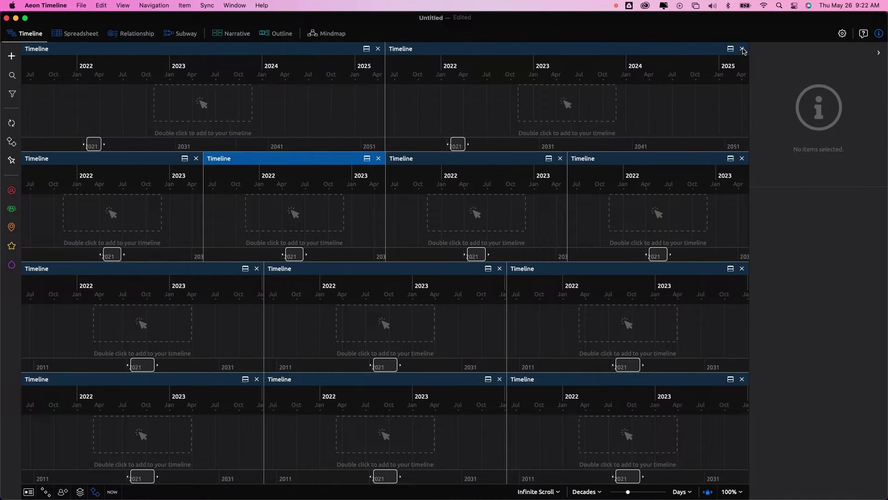
left_click(742, 49)
left_click(742, 49)
left_click(742, 50)
left_click(742, 49)
left_click(742, 50)
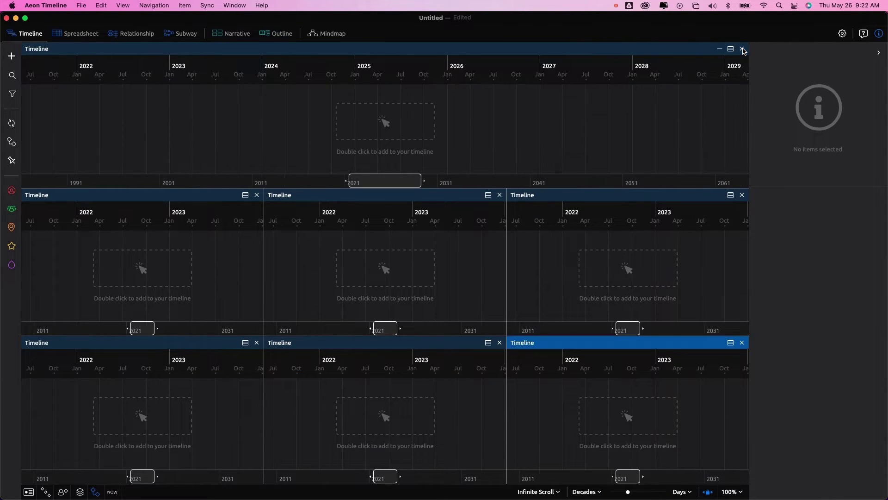
left_click(742, 49)
left_click(742, 50)
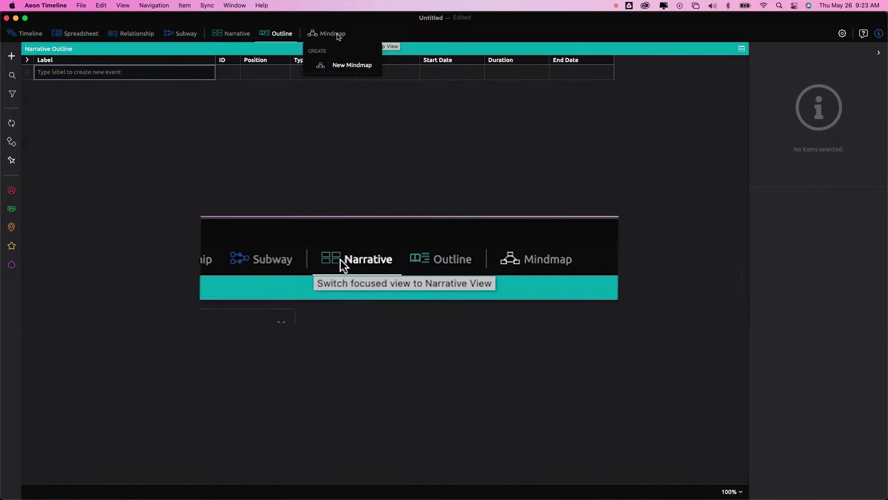
Create Mindmap 1 with New Mindmap, then switch to the empty Subway view.
left_click(352, 65)
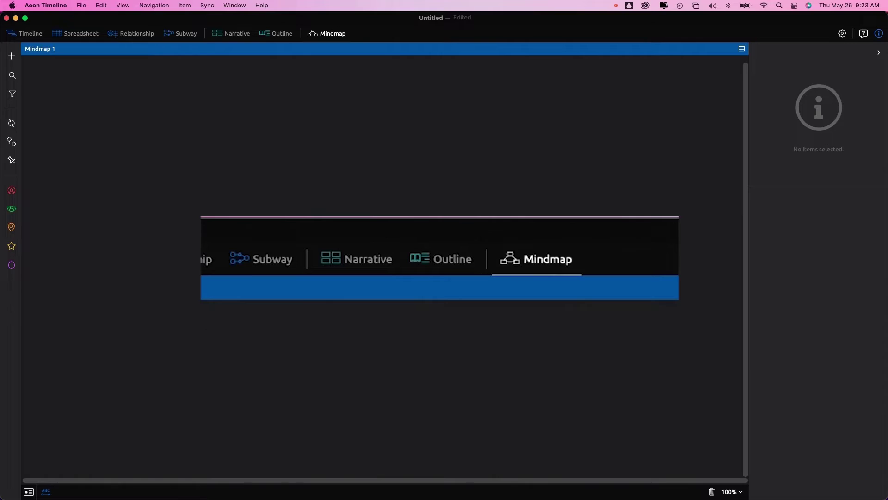
left_click(278, 34)
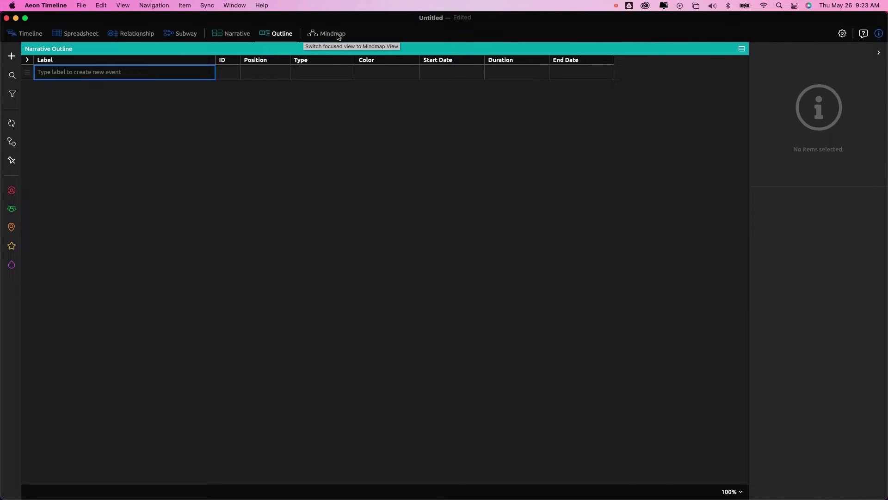
left_click(338, 37)
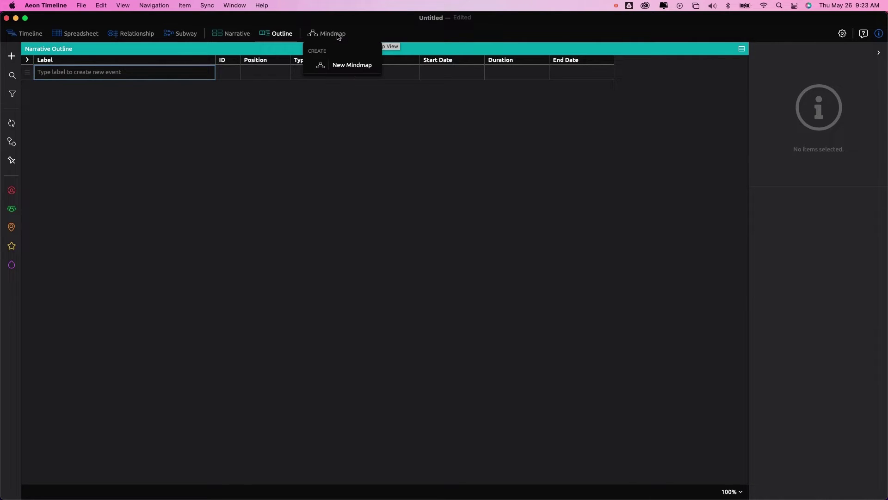
left_click(346, 67)
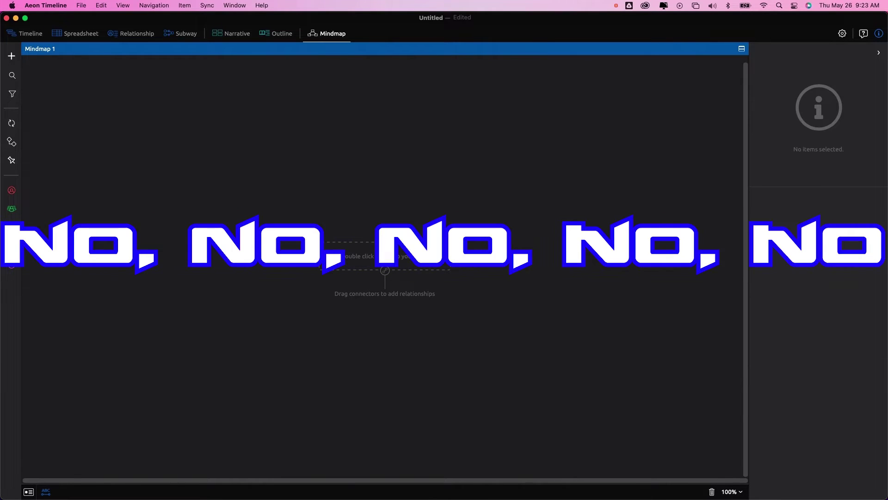
left_click(176, 36)
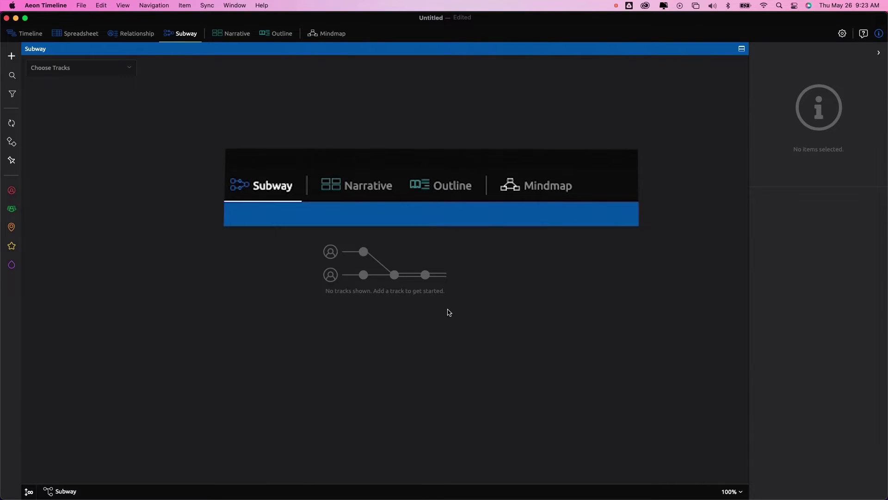
In the Spreadsheet, add 'Character enters hometown' dated 1 January 2023 at Day precision.
left_click(90, 35)
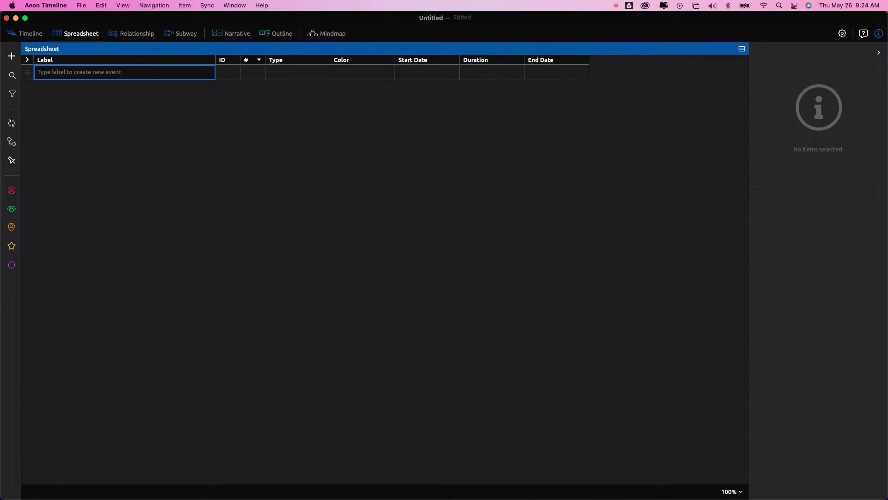
type("Character enters hometown")
key("Return")
left_click(424, 72)
left_click(469, 166)
left_click(870, 204)
left_click(837, 219)
left_click(833, 239)
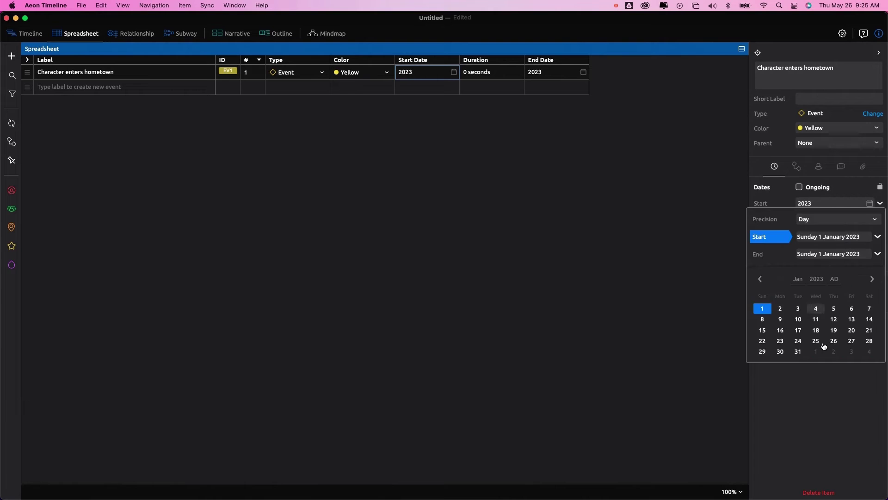
Add the event 'Best Friend Dies' starting 22 February 2023.
left_click(65, 87)
type("Best Friend Dies")
key("Return")
left_click(423, 86)
left_click(432, 180)
left_click(436, 161)
left_click(455, 183)
left_click(453, 224)
Label a new row 'Tells Best Friend she loves her' and add a Timeline event around April 2024.
left_click(83, 101)
type("Tells Best Friend she loves her")
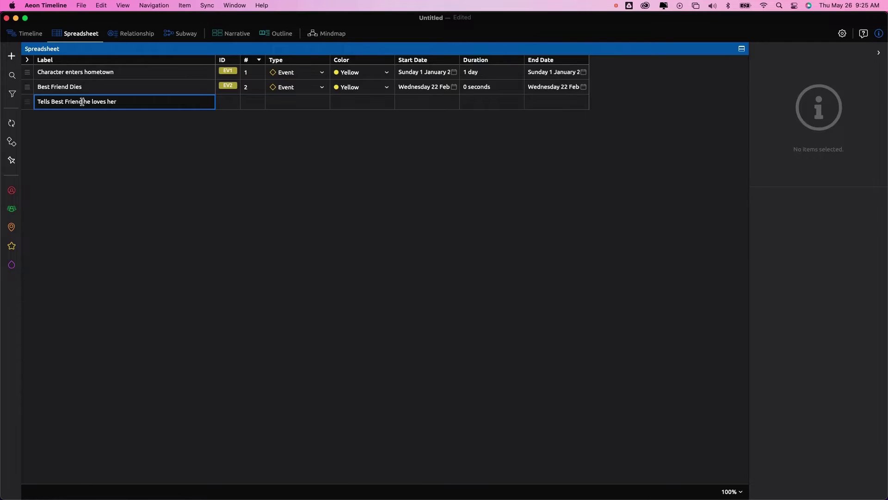
key("super+1")
double_click(290, 195)
Name the event 'The Truth about Dad Comes out' and change its start year to 2038.
type("The Tr")
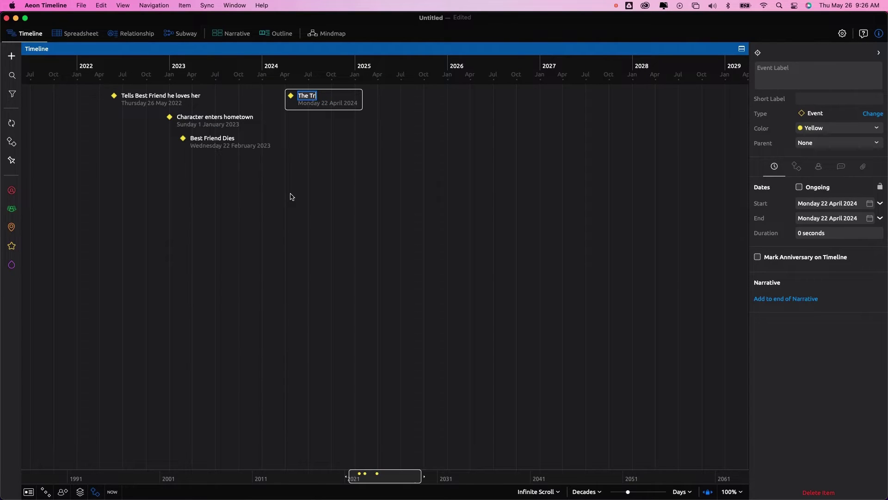
type("uth about Dad Comes out")
key("Return")
left_click(815, 202)
key("BackSpace")
key("BackSpace")
type("38")
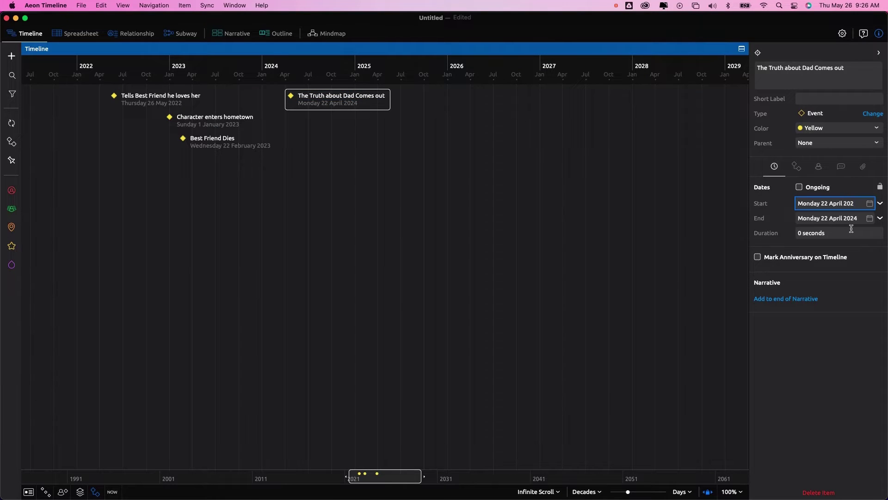
key("Return")
Add a 'Daughter is born' event and set its end year to 2026.
double_click(377, 230)
type("Daur")
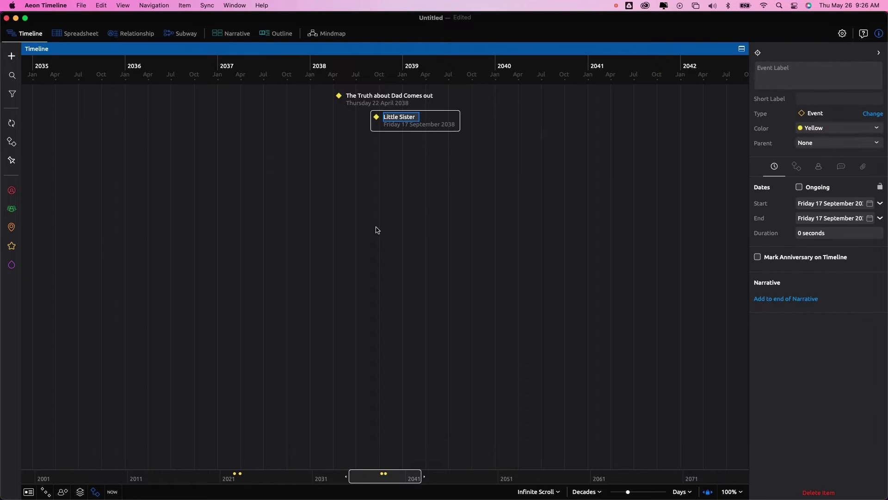
type("ghter is born")
key("Return")
left_click(870, 218)
key("BackSpace")
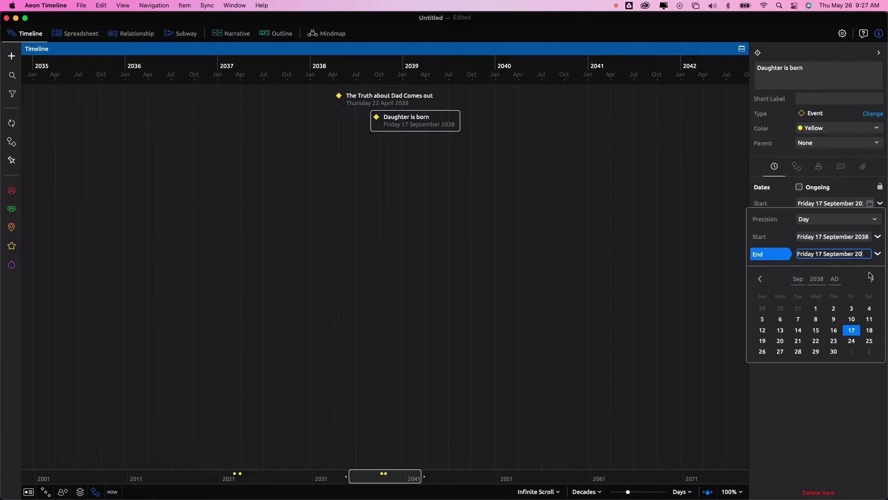
type("26")
key("Return")
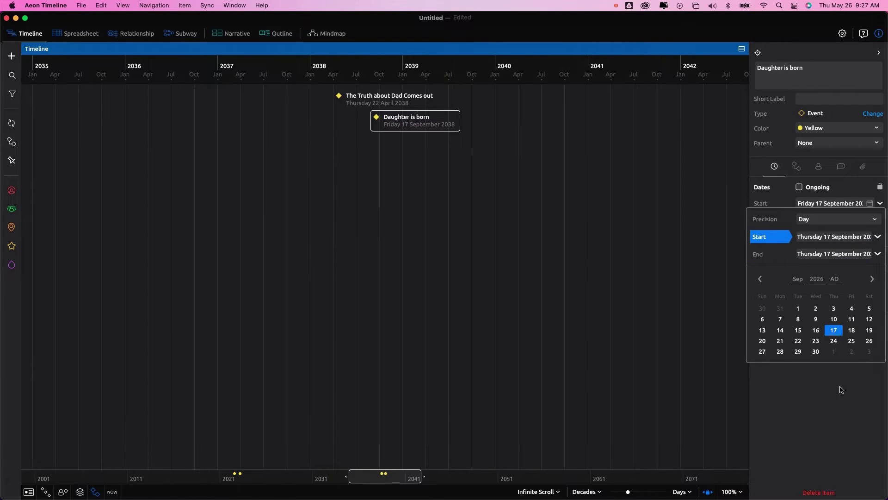
left_click(848, 380)
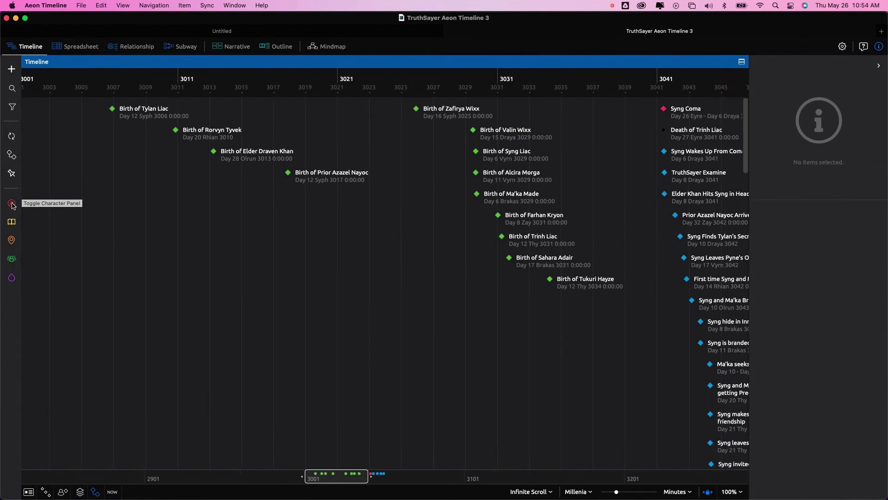
Create a new character named 'Bob T' in the character list.
left_click(12, 202)
left_click(86, 69)
left_click(831, 80)
type("Bob T")
key("Tab")
left_click(828, 124)
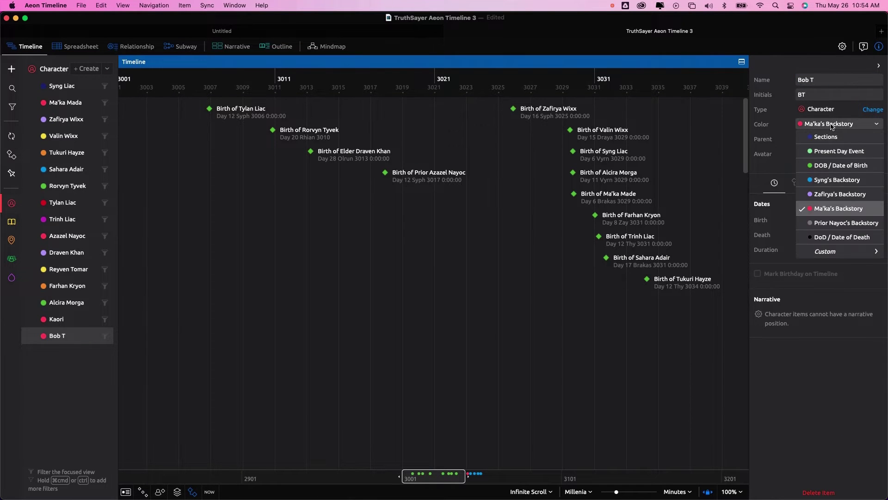
left_click(767, 250)
left_click(823, 220)
left_click(883, 222)
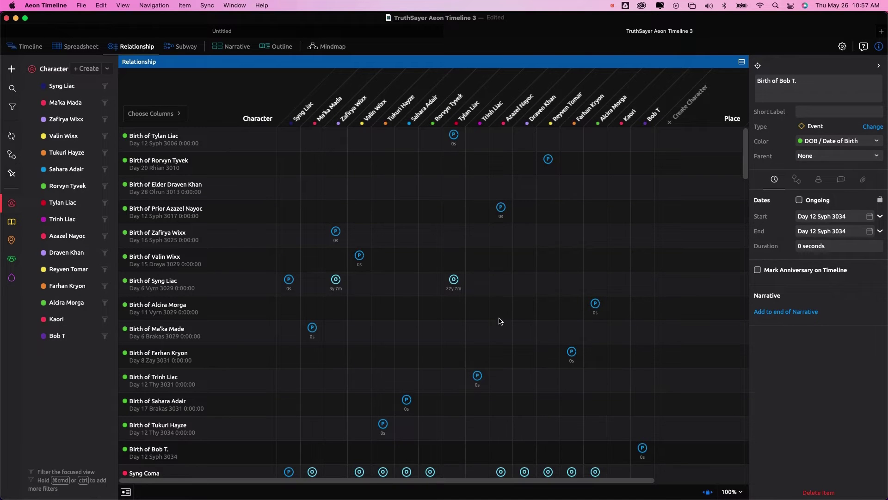
scroll(499, 321, "down", 2)
scroll(499, 320, "up", 2)
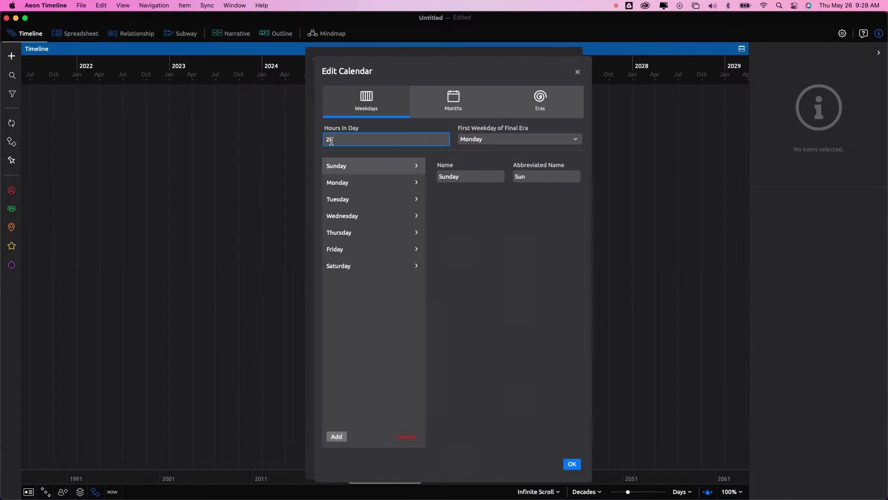
Enter 35 as Hours In Day in Edit Calendar and show the Months list.
left_click_drag(337, 140, 324, 139)
type("35")
left_click(350, 169)
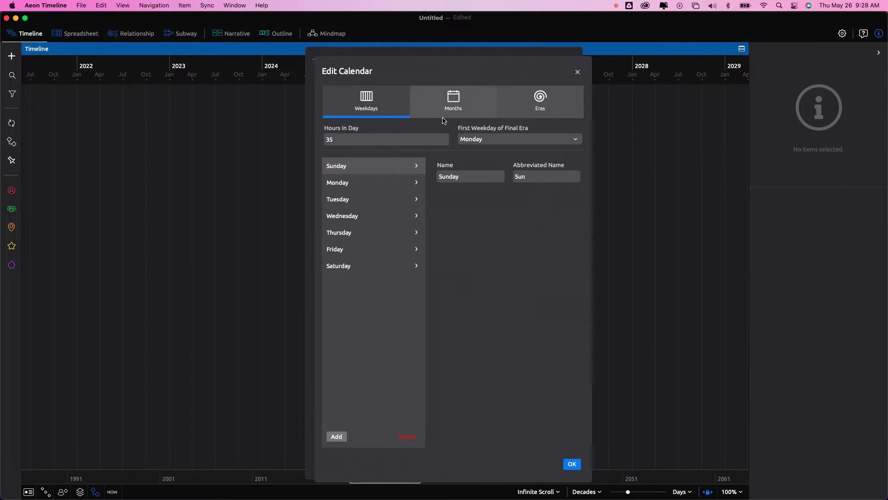
left_click(464, 99)
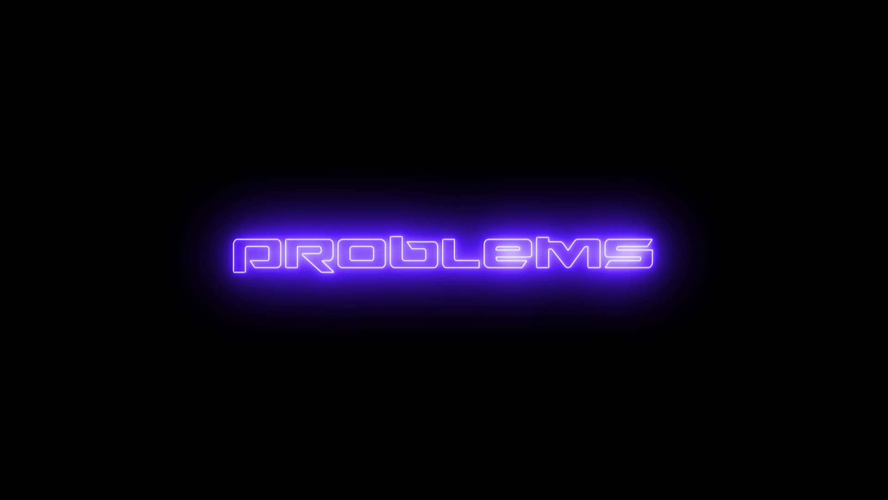
left_click(453, 72)
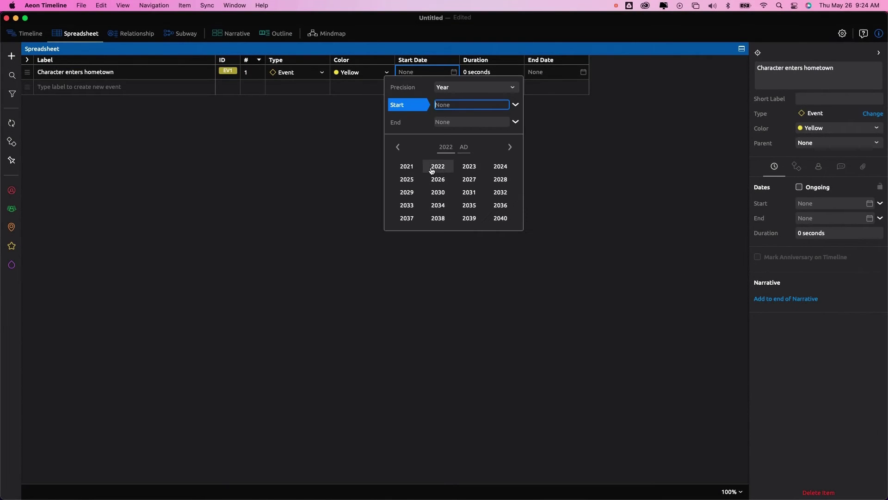
Date the hometown event to 2023 with Day precision.
left_click(469, 166)
left_click(494, 122)
left_click(828, 204)
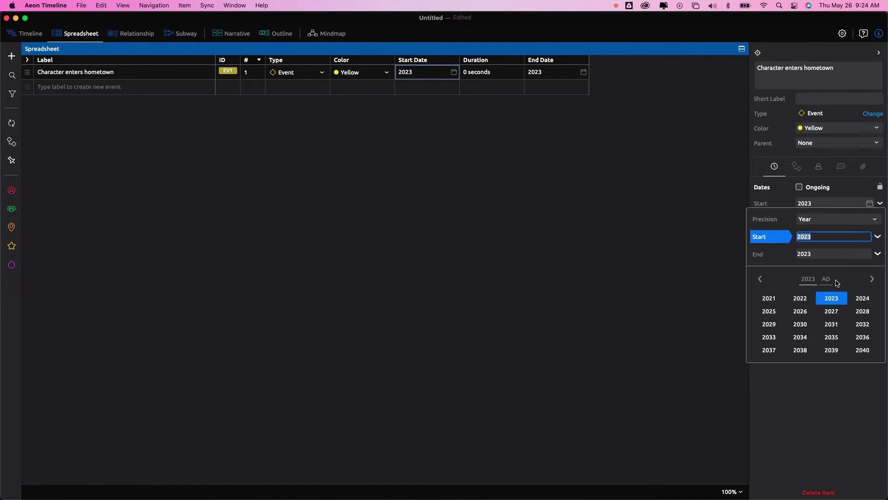
left_click(837, 219)
left_click(814, 260)
left_click(663, 356)
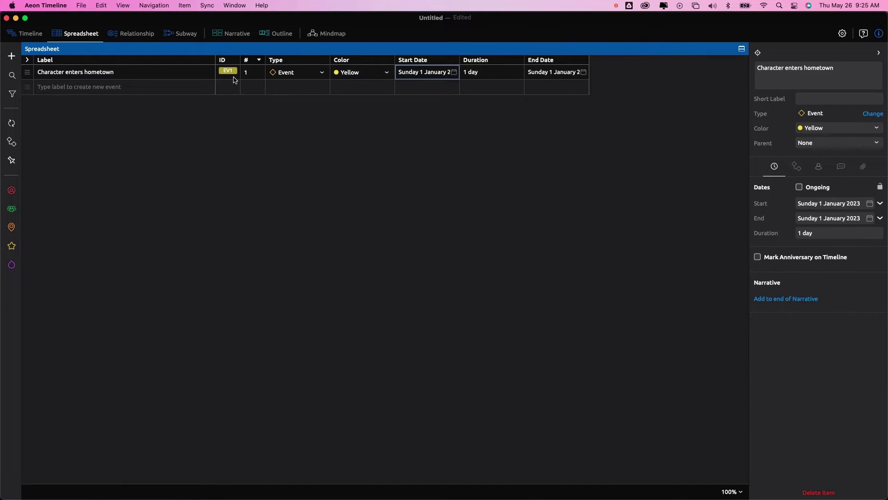
Add 'Best Friend Dies' starting 22 February 2023.
left_click(60, 88)
type("Best Friend Dies")
key("Tab")
left_click(425, 87)
left_click(511, 162)
left_click(436, 162)
left_click(440, 181)
left_click(470, 180)
left_click(464, 224)
left_click(83, 103)
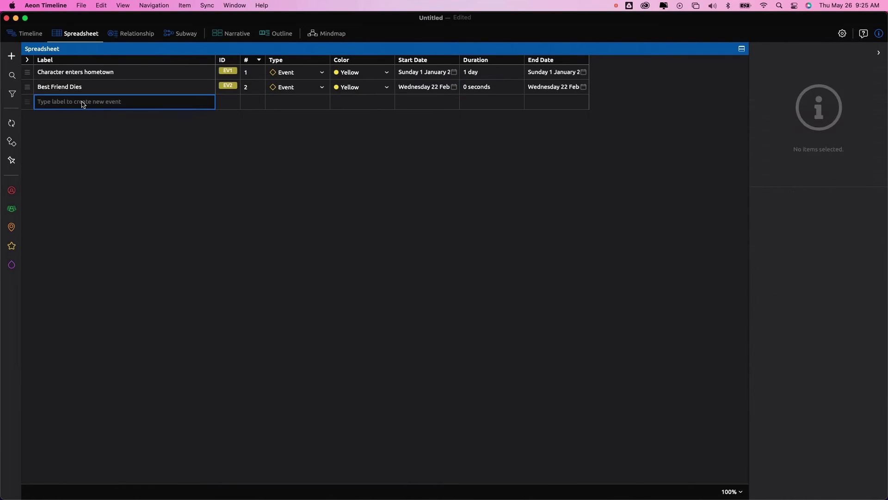
Add 'Tells Best Friend he loves her' starting 26 May 2022, then return to the Timeline.
type("Tells Best Friend he loves her")
key("Return")
left_click(453, 102)
left_click(461, 116)
left_click(471, 241)
left_click(604, 252)
left_click(453, 87)
left_click(635, 292)
left_click(26, 33)
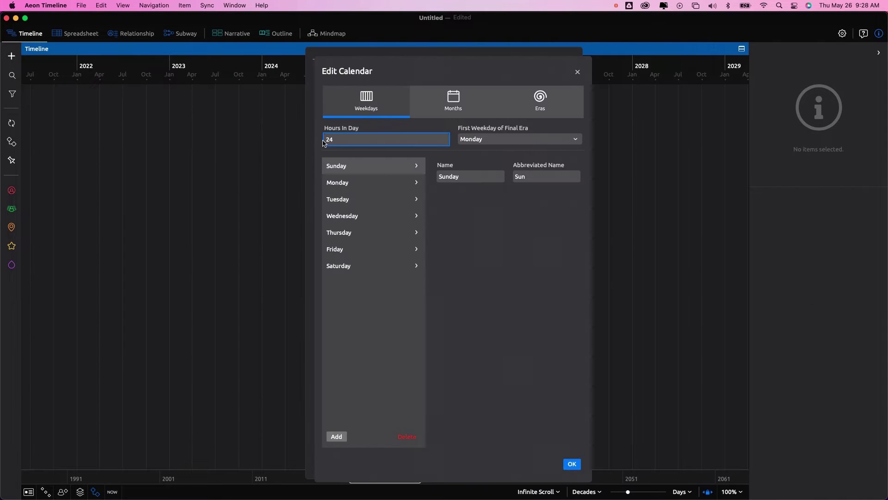
Set 35 hours per day and rename the first era to 'Before Common Era', abbreviated B.
type("5")
left_click(375, 168)
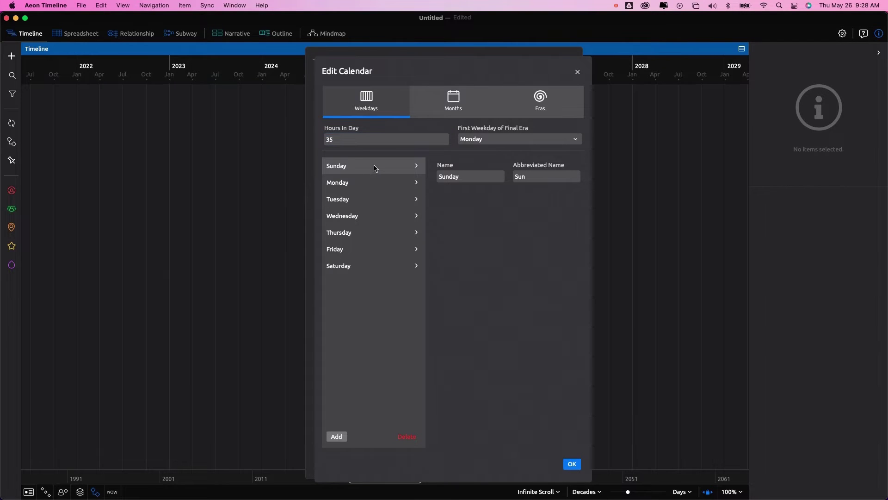
left_click(464, 99)
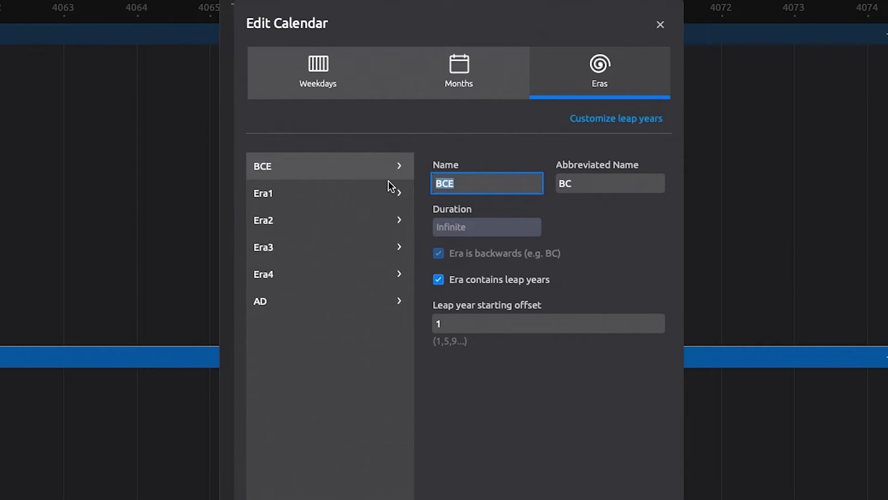
type("Before Common Era")
key("Tab")
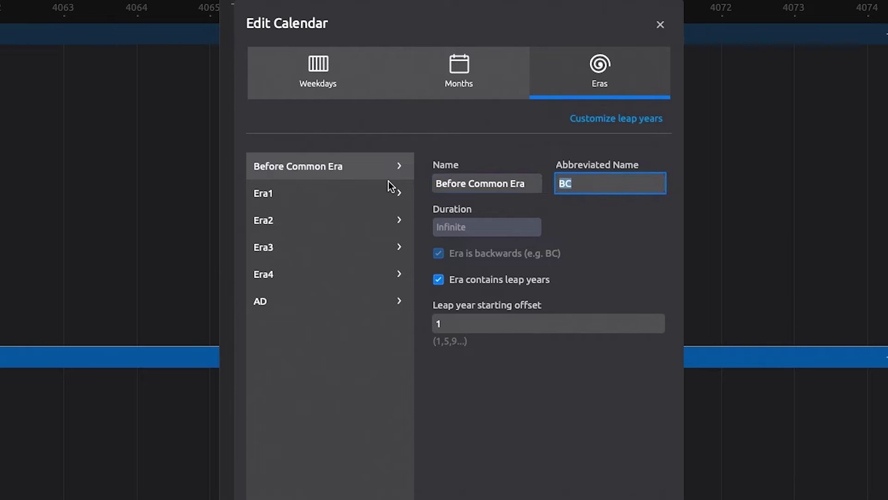
type("B")
Rename the AD era to 'Common Era' with a C abbreviation.
left_click(268, 302)
double_click(462, 184)
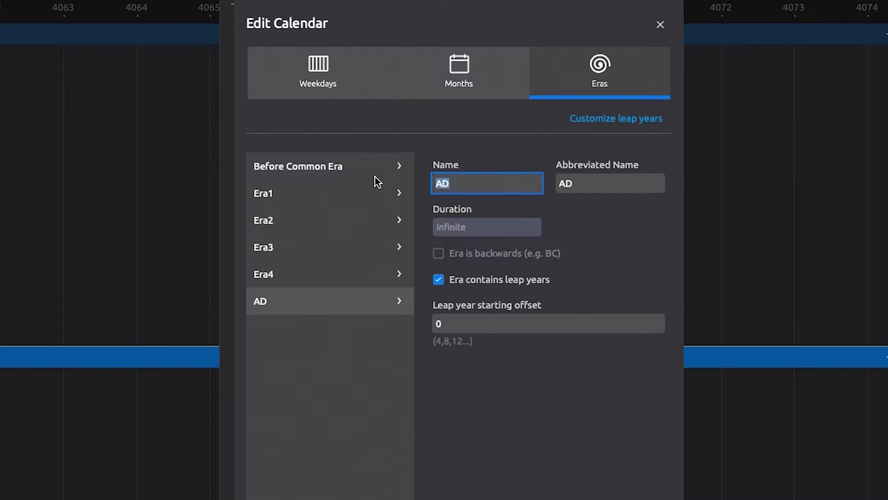
type("Co")
key("BackSpace")
type("ommon Era")
key("Tab")
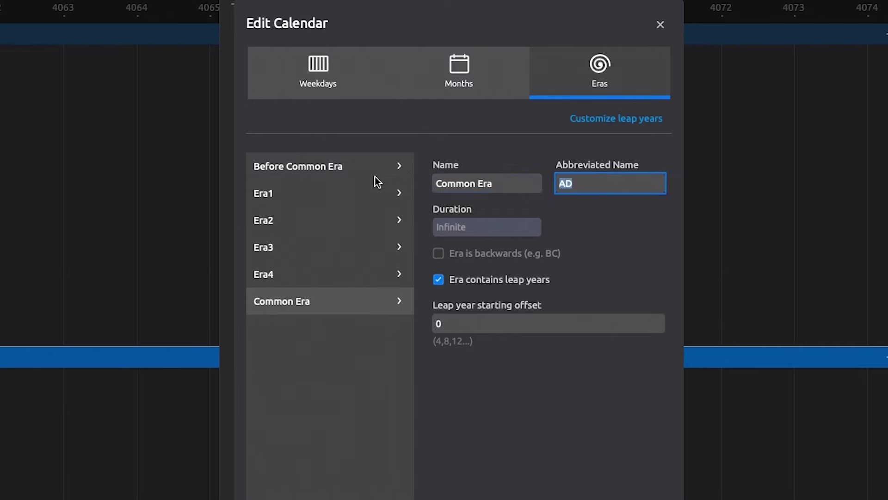
type("CE")
left_click(597, 482)
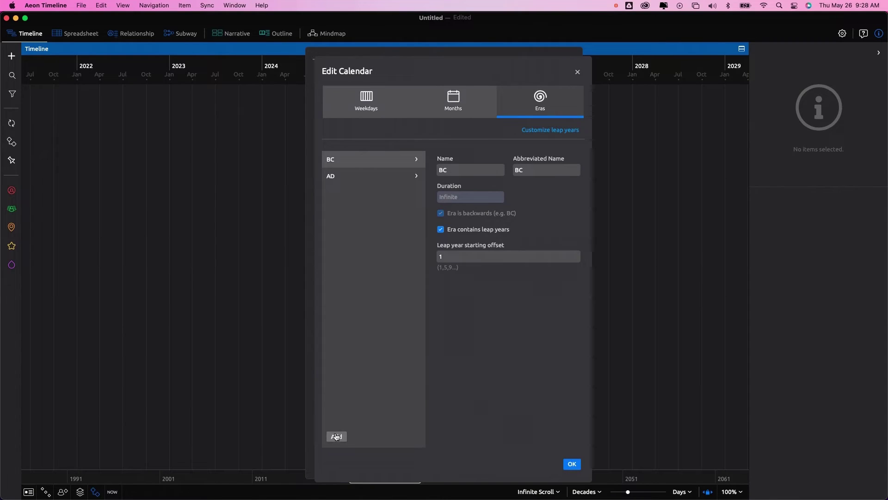
left_click(336, 436)
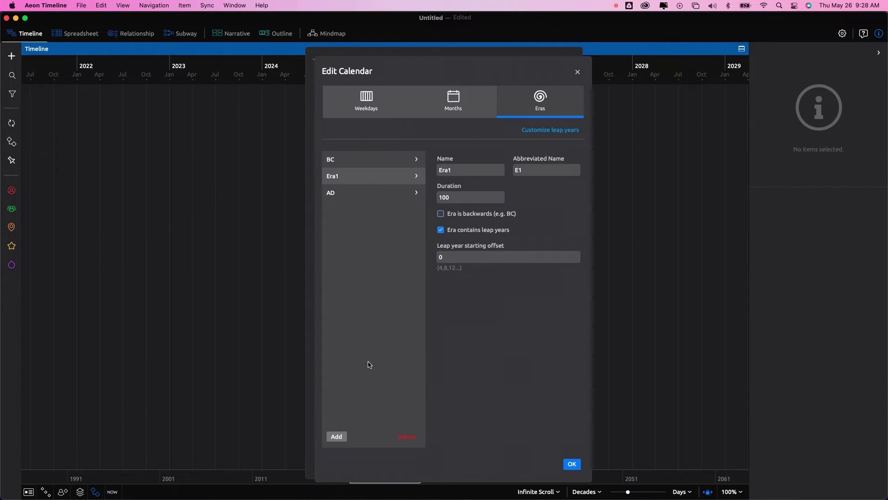
Add further eras and confirm Edit Calendar and Timeline Settings to apply the calendar.
left_click(336, 436)
left_click(337, 436)
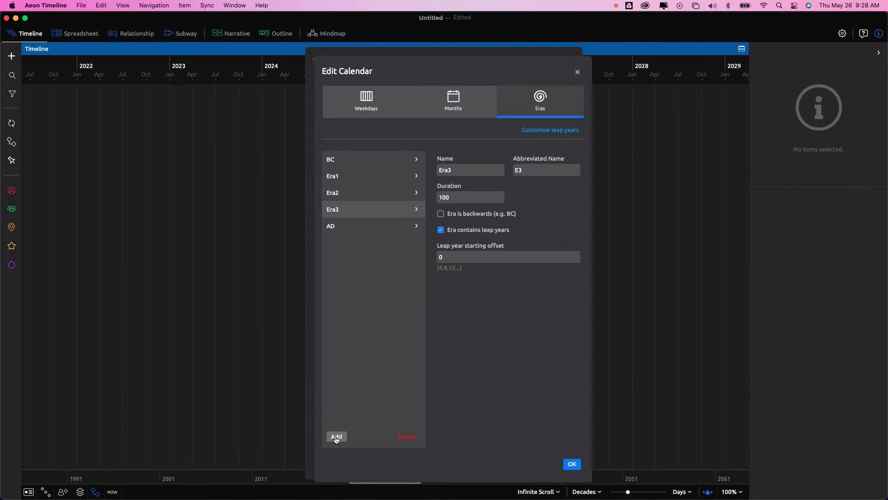
left_click(336, 436)
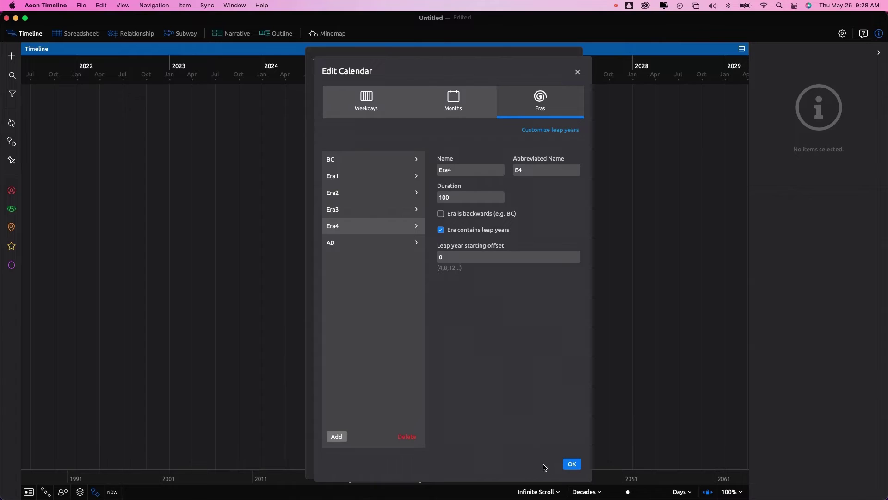
left_click(572, 465)
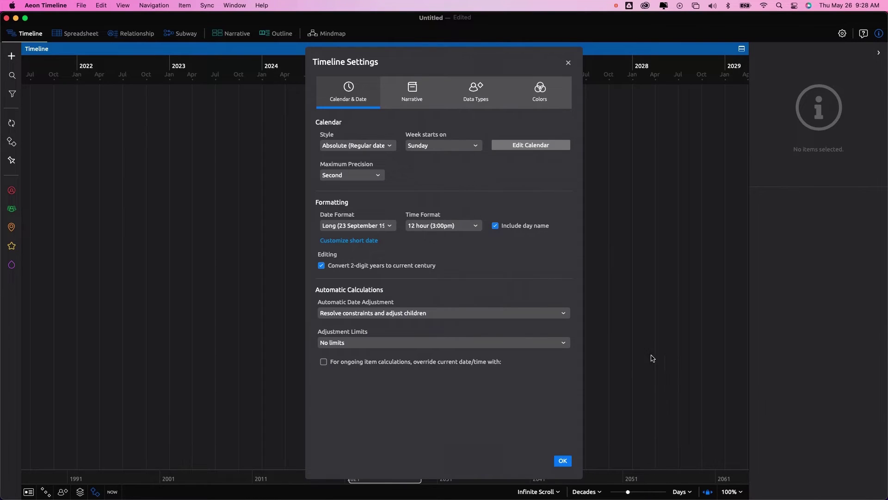
left_click(563, 460)
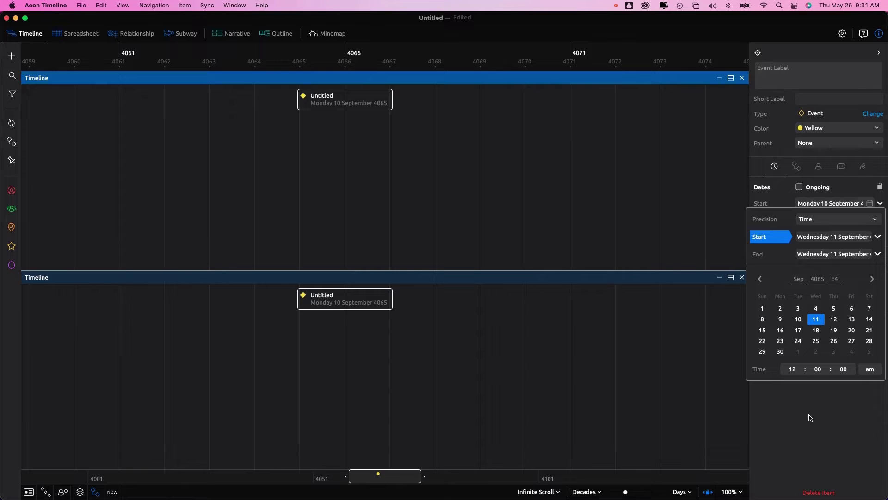
left_click(810, 418)
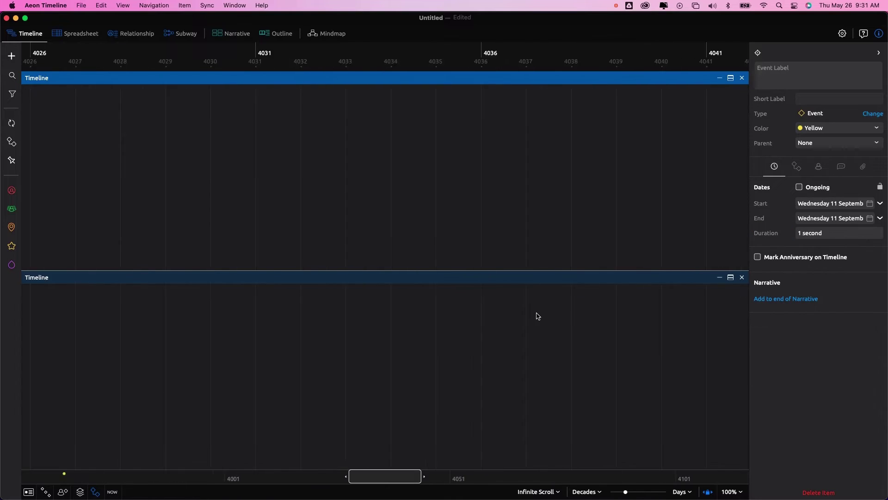
Add a new event near 3969 and set its start to 11 October 3969.
left_click(458, 171)
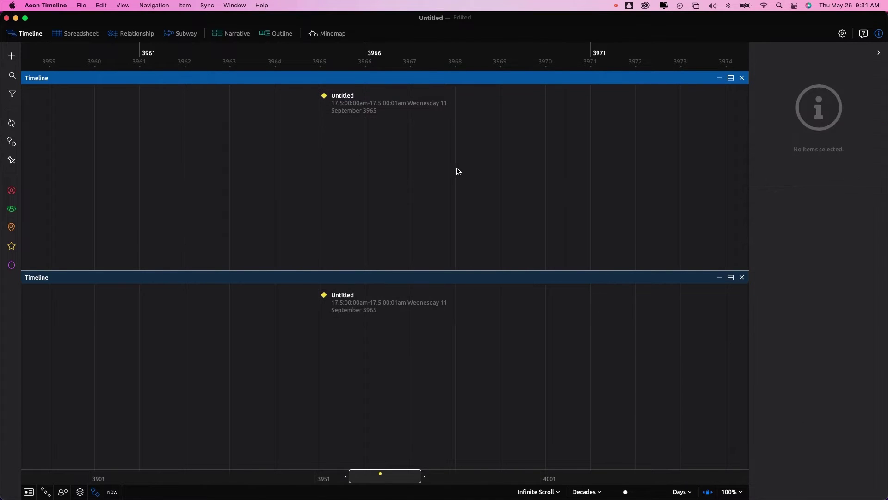
double_click(523, 149)
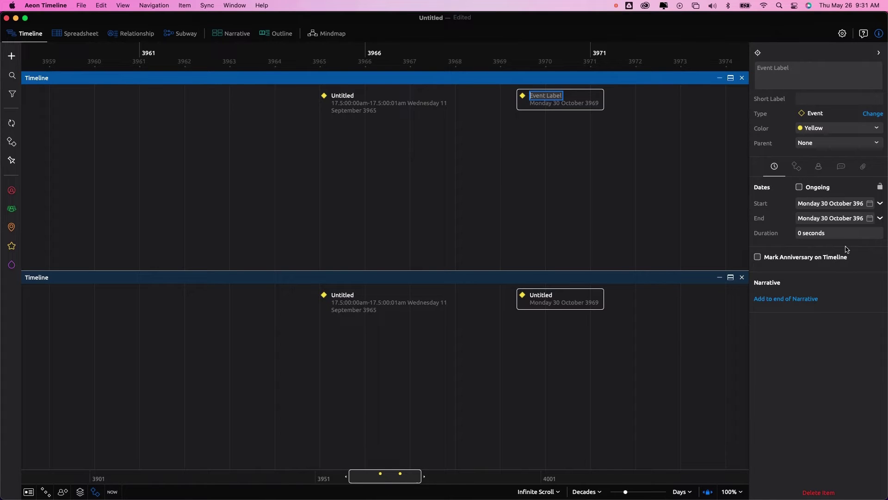
left_click(869, 204)
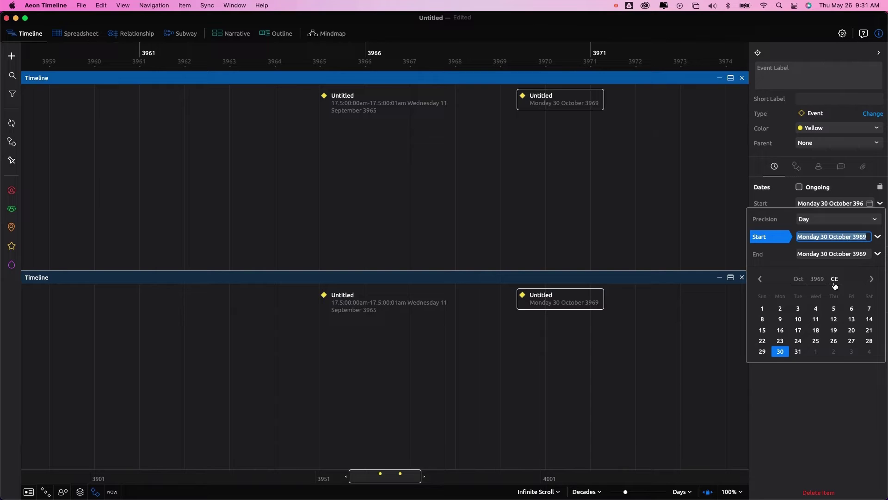
left_click(815, 318)
left_click(690, 380)
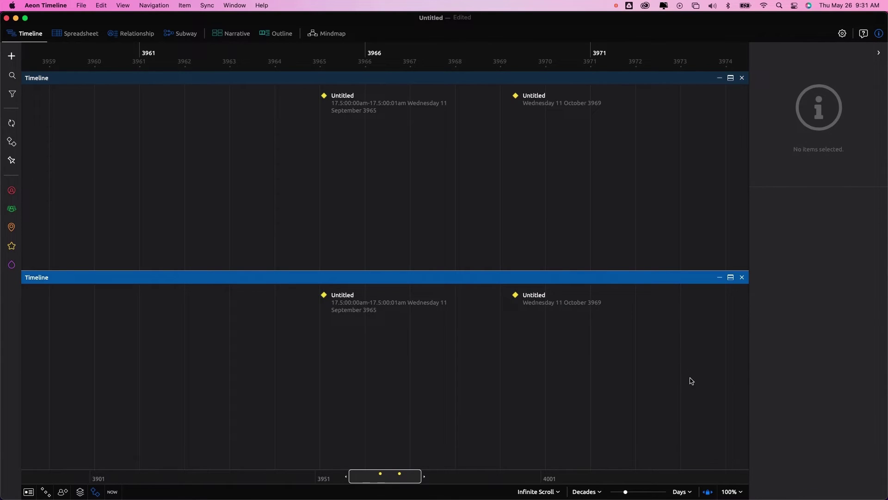
Scroll along the timeline and reopen the Before Common Era settings.
scroll(626, 338, "right", 5)
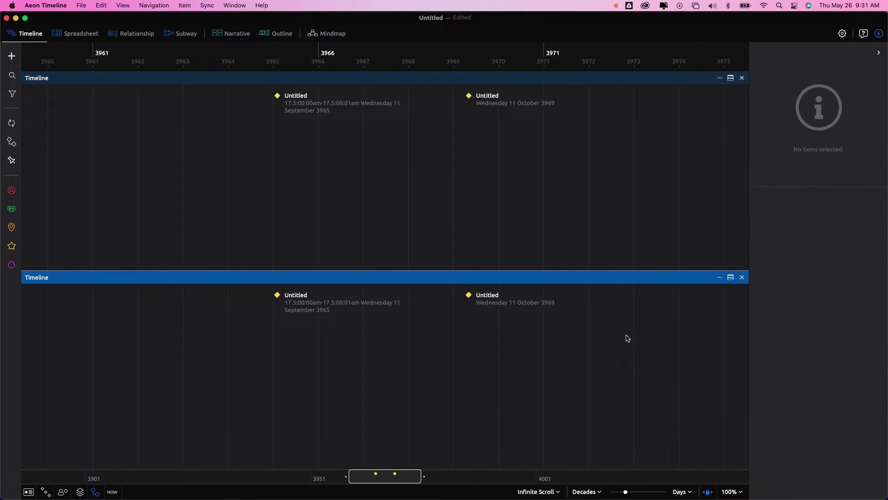
scroll(627, 338, "right", 5)
scroll(626, 337, "left", 6)
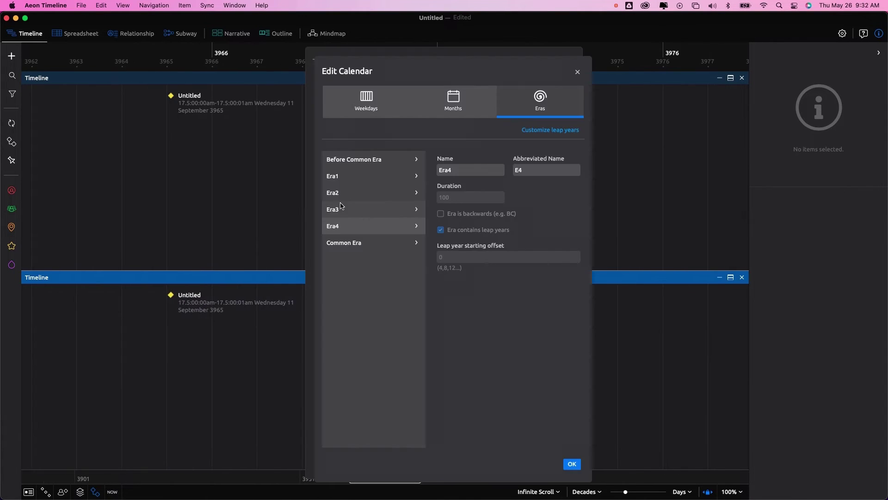
left_click(342, 209)
left_click(344, 160)
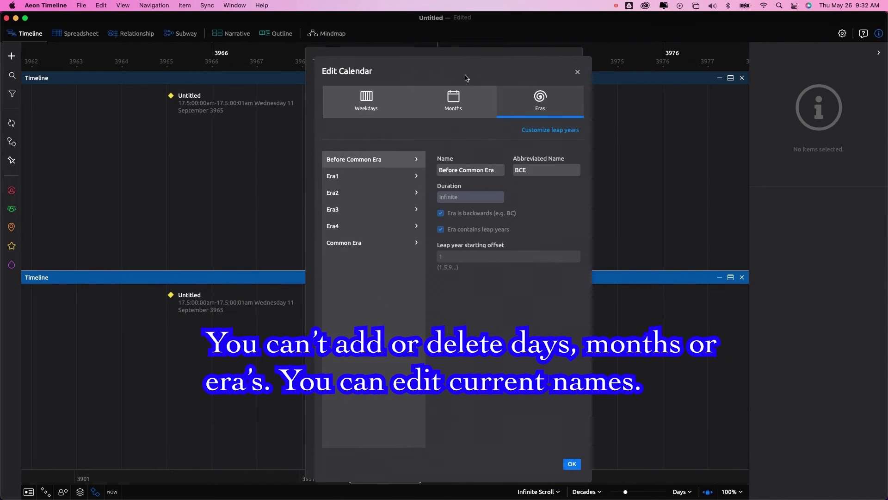
View the Months tab of Edit Calendar, checking December then September (30 days).
left_click(460, 99)
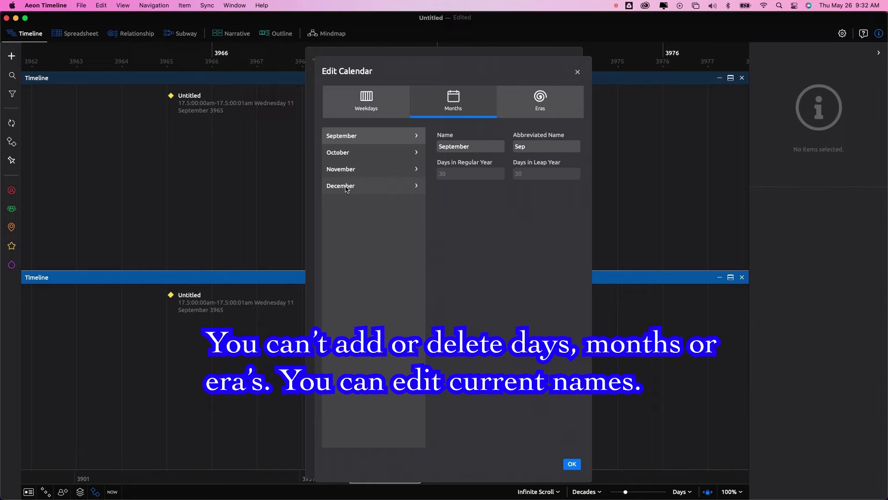
left_click(346, 188)
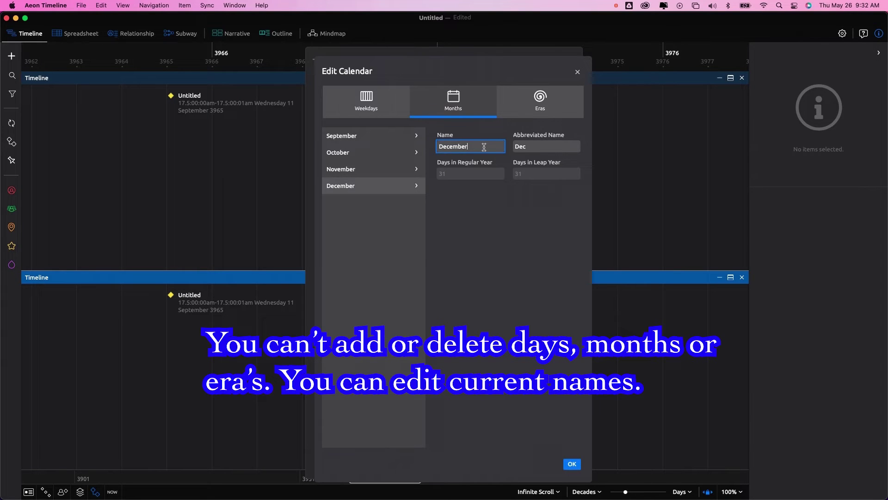
left_click(358, 134)
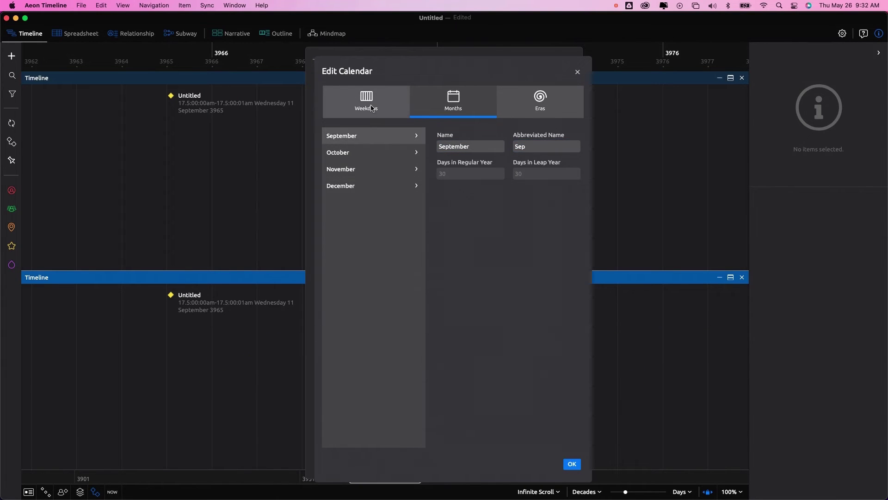